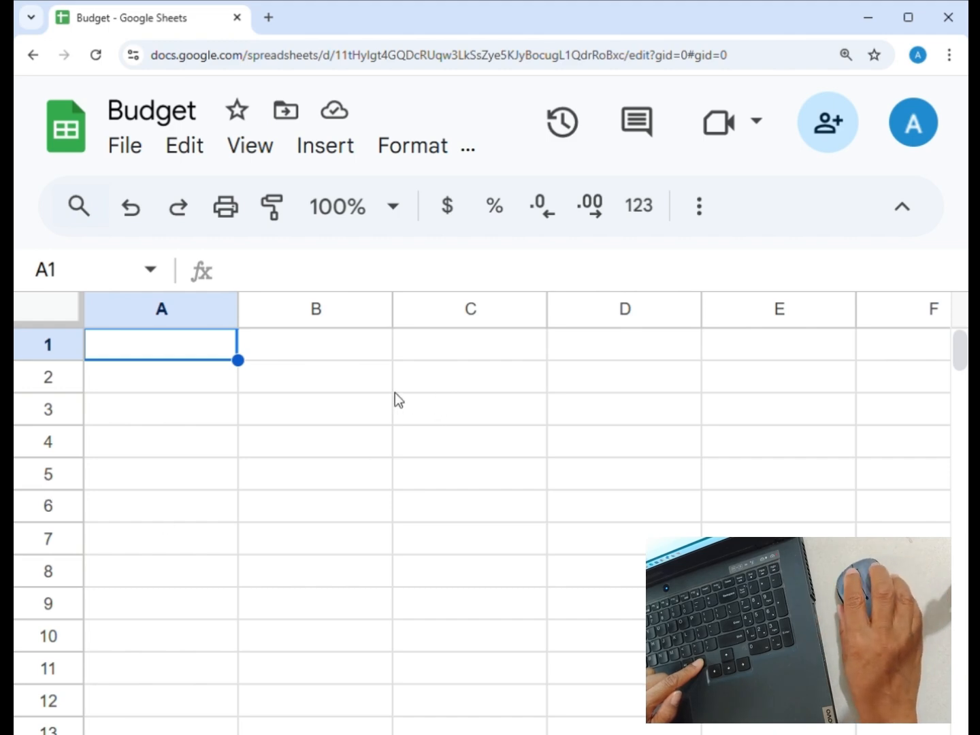
{"action": "key", "text": "ctrl+plus"}
{"action": "key", "text": "ctrl+plus"}
{"action": "key", "text": "ctrl+plus"}
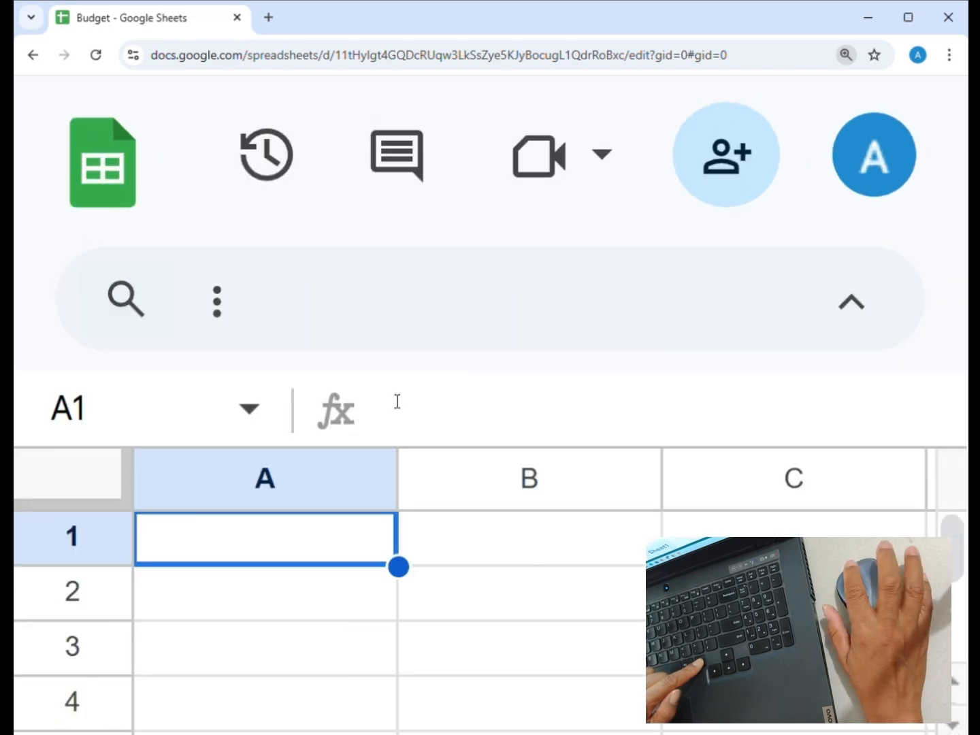
{"action": "key", "text": "ctrl+minus"}
{"action": "key", "text": "ctrl+minus"}
{"action": "key", "text": "ctrl+minus"}
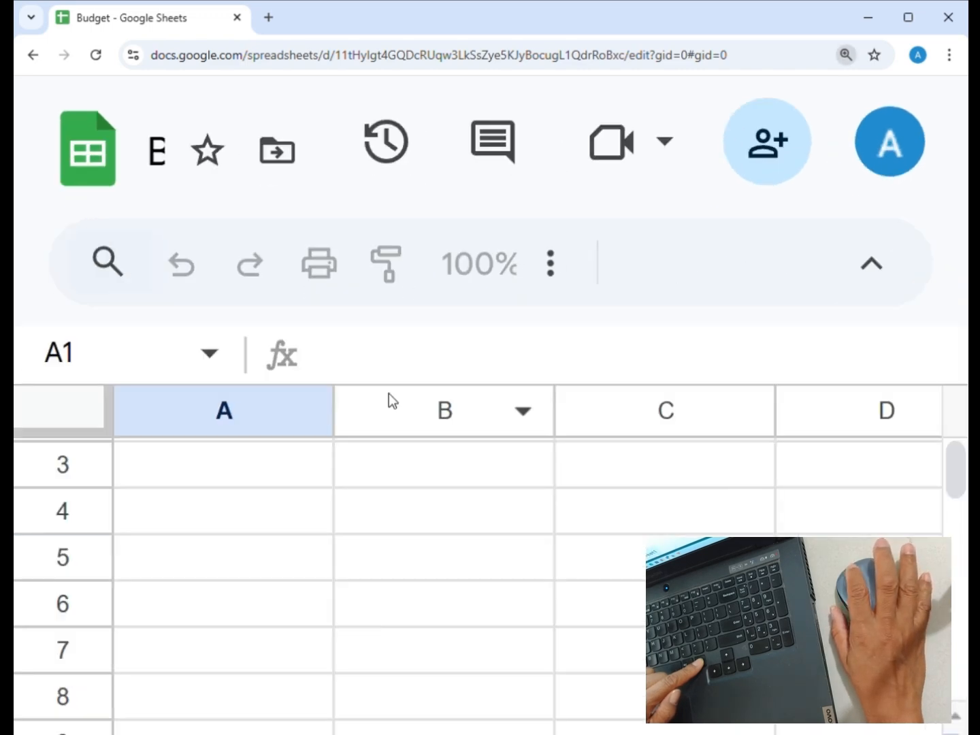
{"action": "key", "text": "ctrl+minus"}
{"action": "key", "text": "ctrl+minus"}
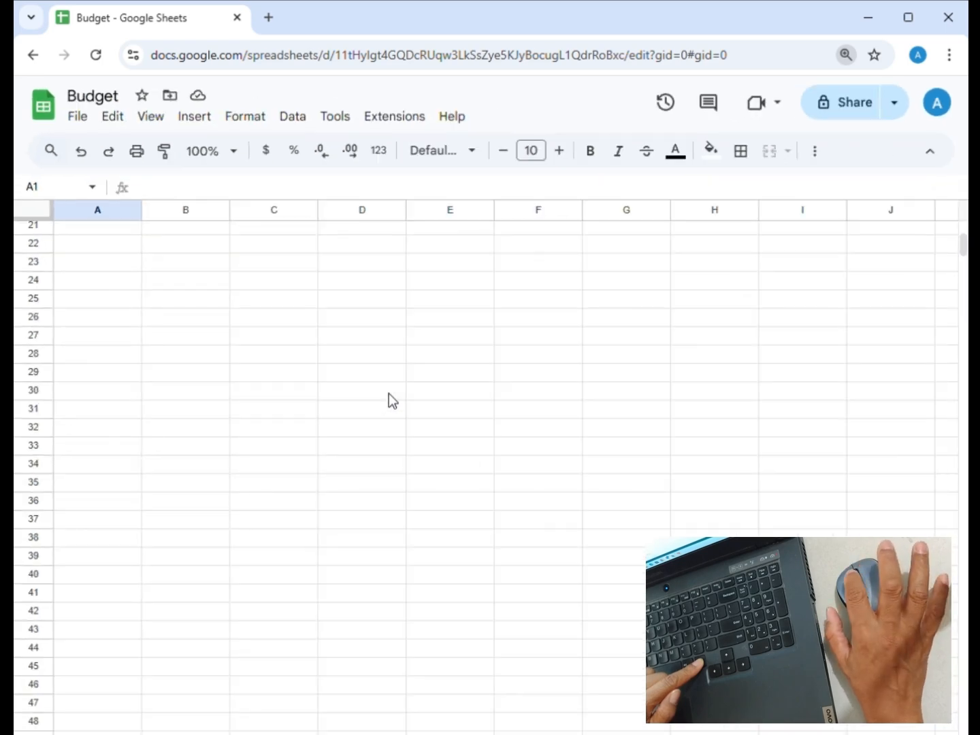
{"action": "key", "text": "ctrl+plus"}
{"action": "key", "text": "ctrl+plus"}
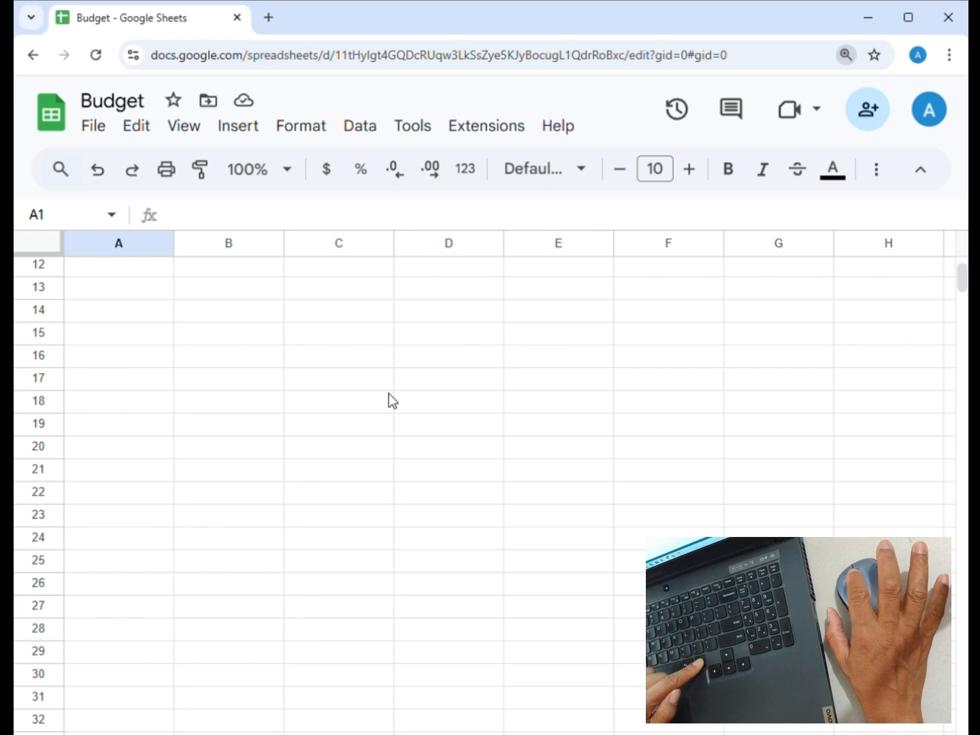
{"action": "key", "text": "ctrl+plus"}
{"action": "key", "text": "ctrl+plus"}
{"action": "key", "text": "ctrl+plus"}
{"action": "key", "text": "ctrl+plus"}
{"action": "key", "text": "ctrl+plus"}
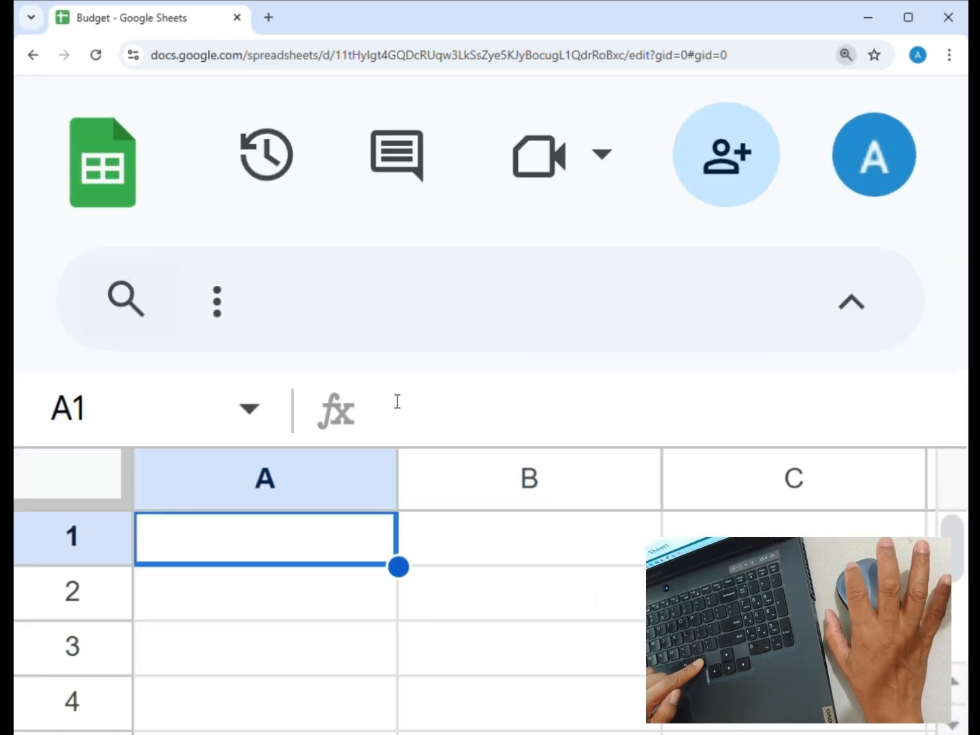
{"action": "key", "text": "ctrl+minus"}
{"action": "key", "text": "ctrl+minus"}
{"action": "key", "text": "ctrl+minus"}
{"action": "key", "text": "ctrl+minus"}
{"action": "key", "text": "ctrl+minus"}
{"action": "key", "text": "ctrl+minus"}
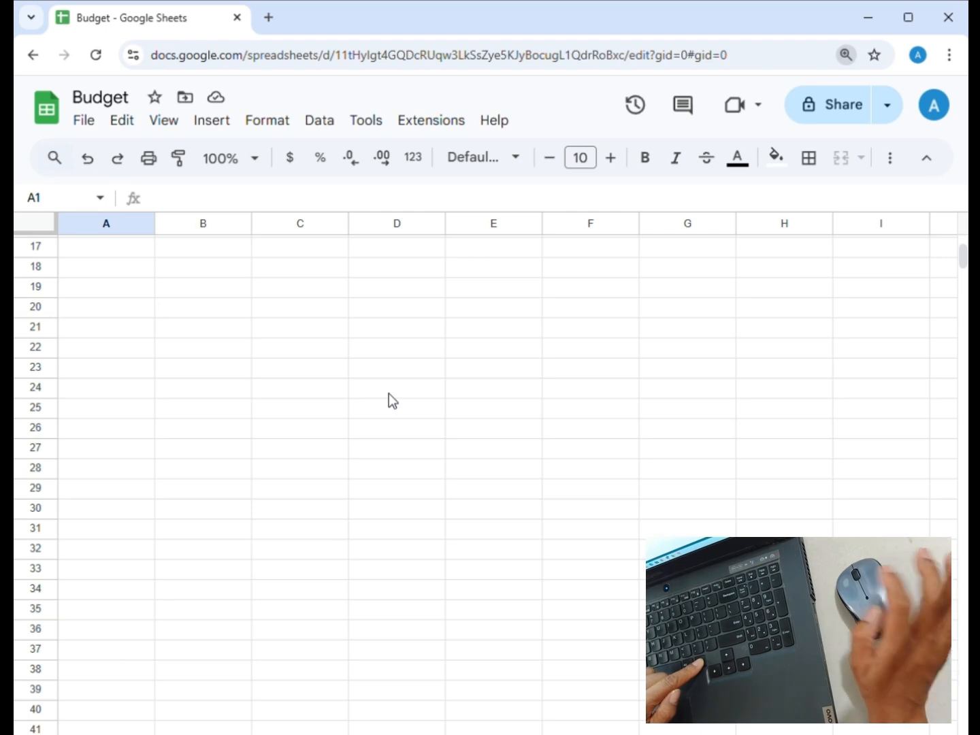
Step: Enter the label Income in cell A1 and the amount 4000 beside it in B1
{"action": "key", "text": "ctrl+plus"}
{"action": "key", "text": "ctrl+plus"}
{"action": "key", "text": "ctrl+plus"}
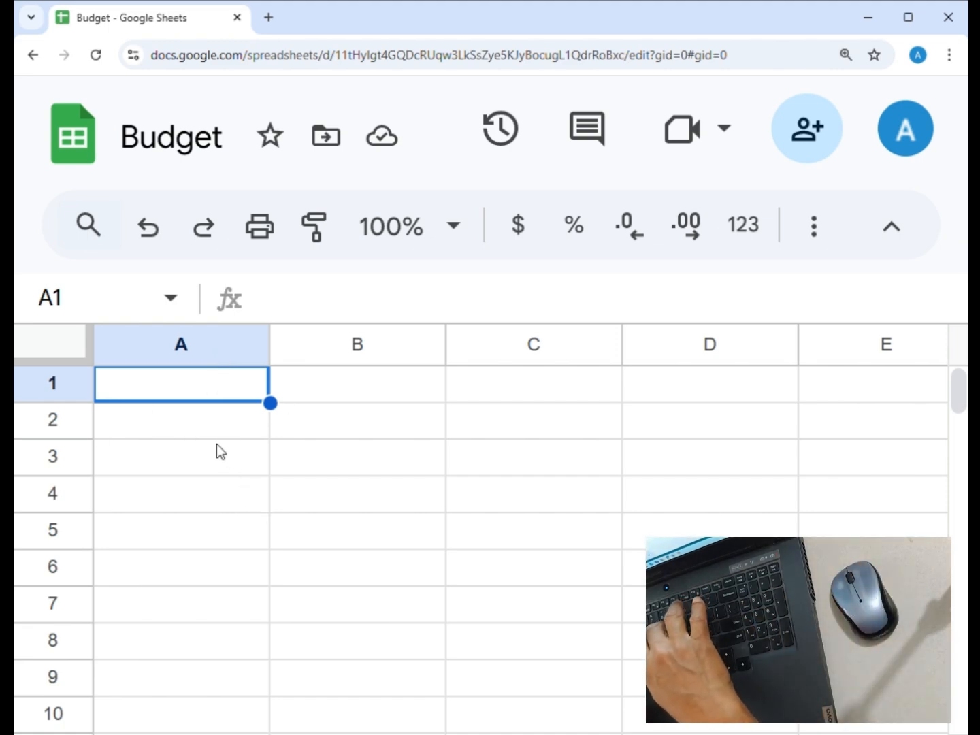
{"action": "type", "text": "Income"}
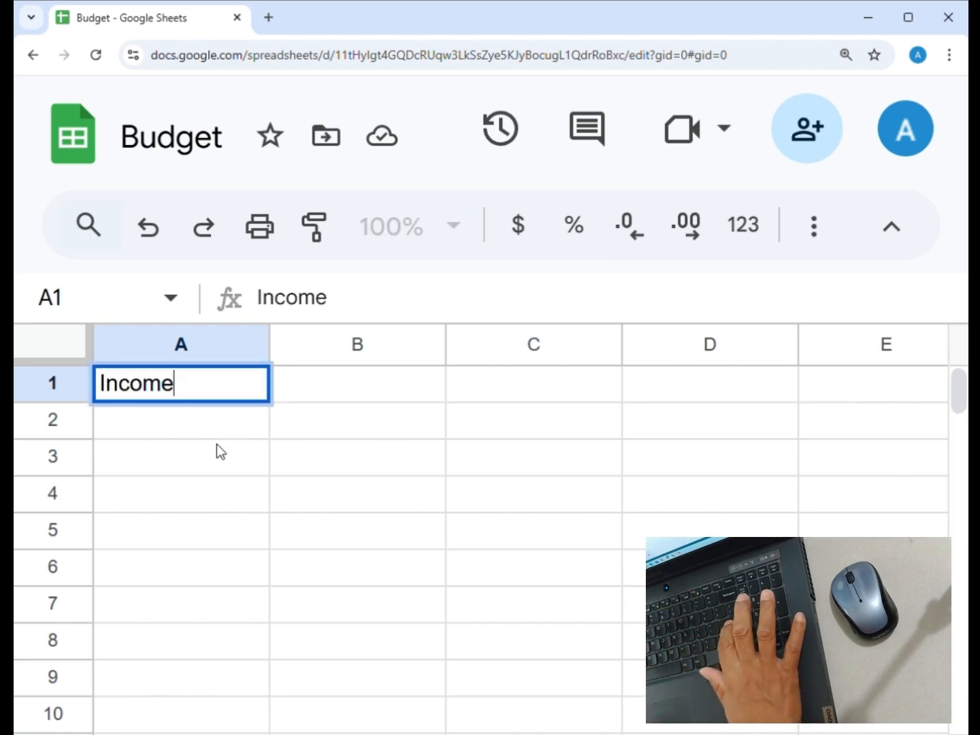
{"action": "key", "text": "Return"}
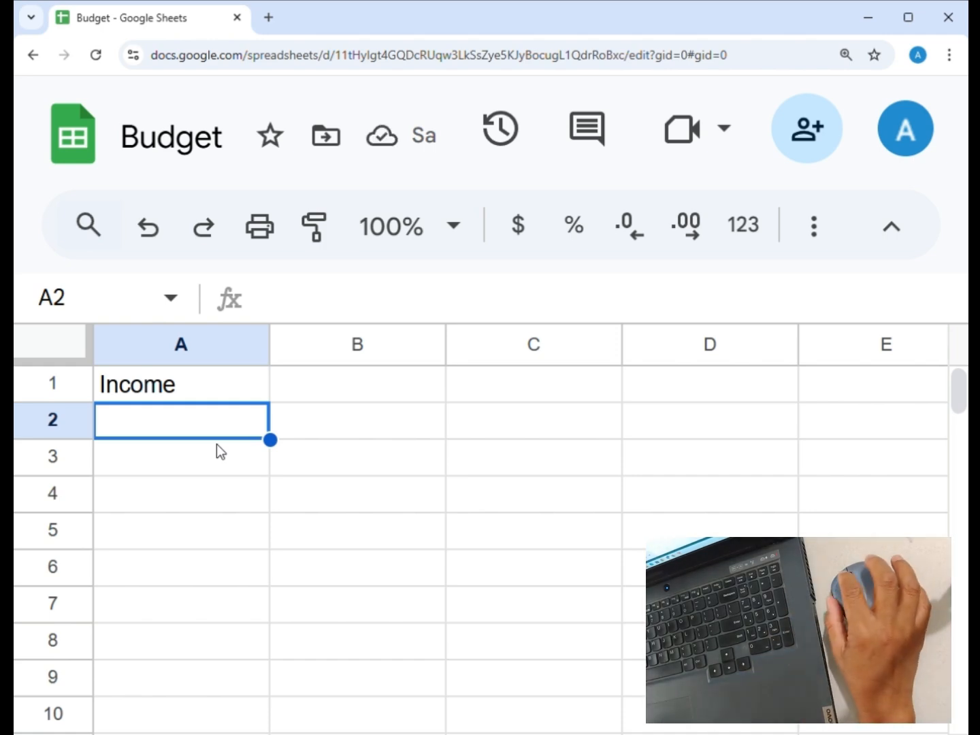
{"action": "left_click", "coordinate": [367, 392]}
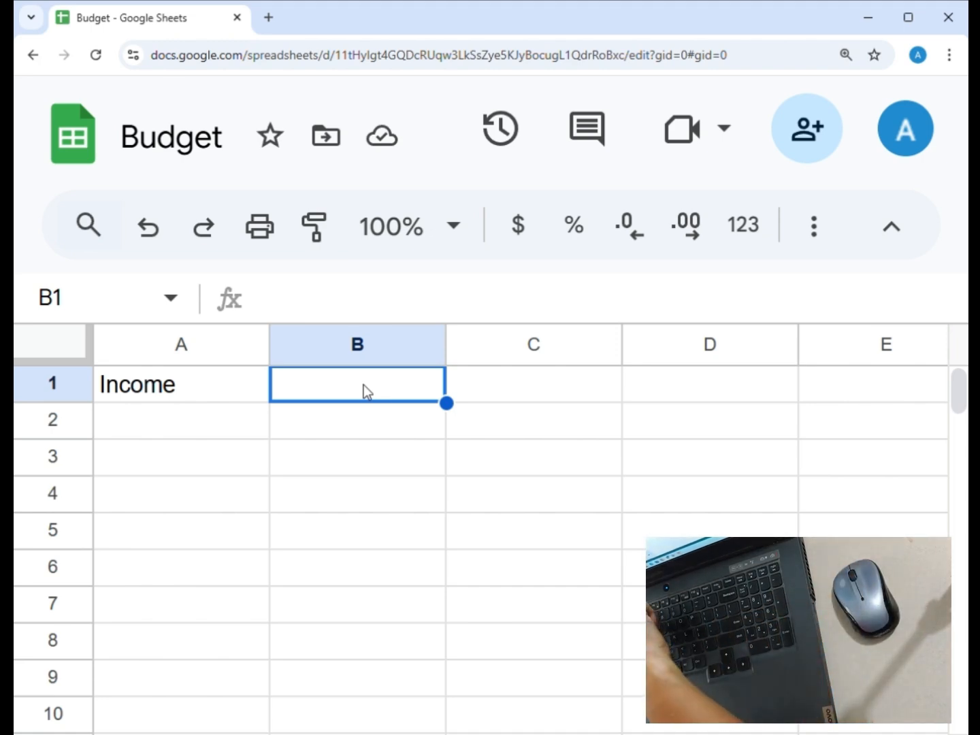
{"action": "type", "text": "4000"}
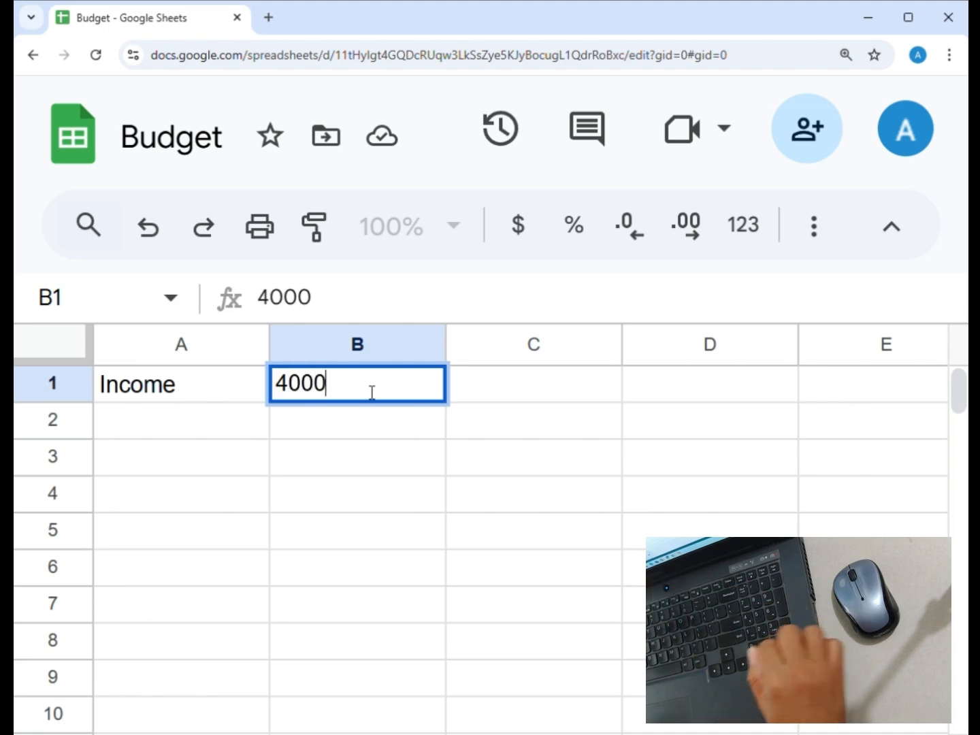
{"action": "key", "text": "Return"}
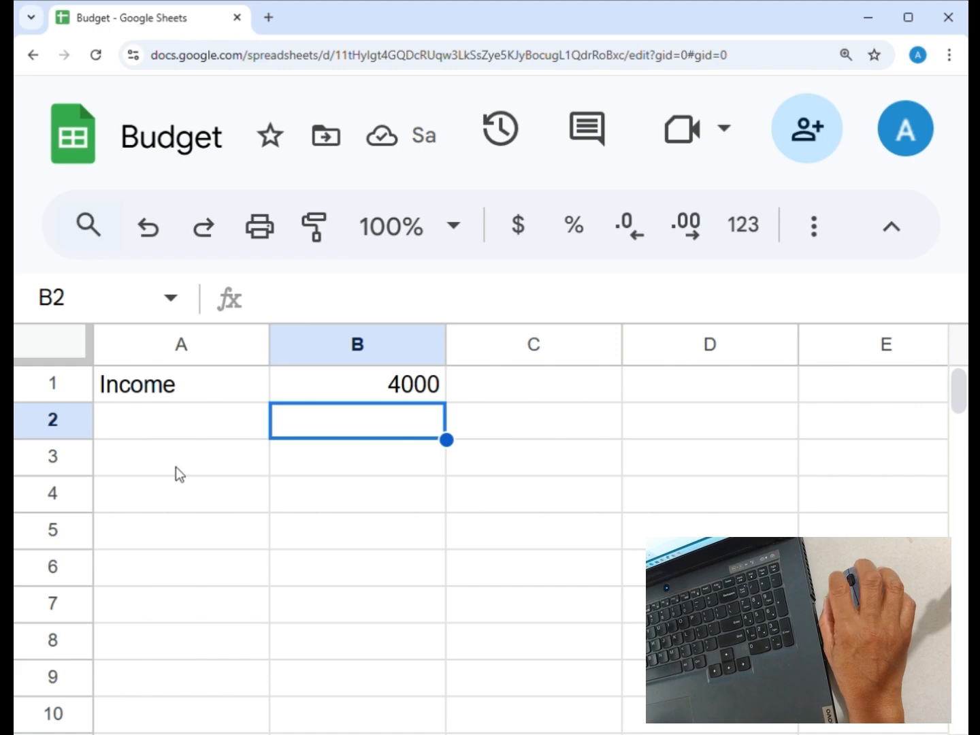
Step: Enter the label Expense in cell A3 and the amount 3000 beside it in B3
{"action": "left_click", "coordinate": [154, 457]}
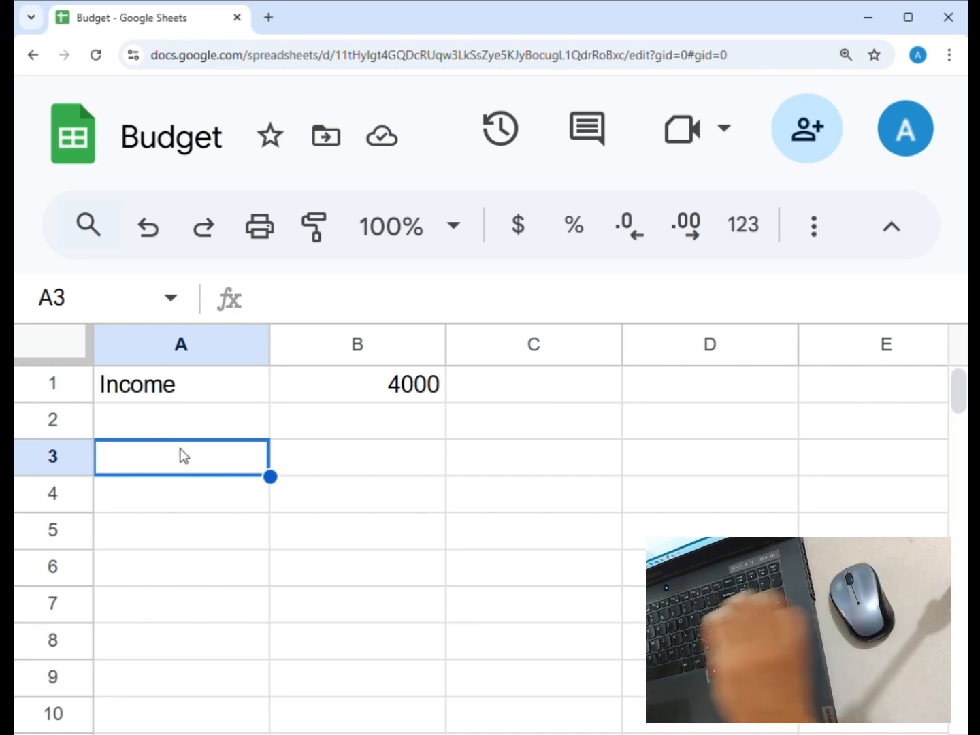
{"action": "type", "text": "Ex"}
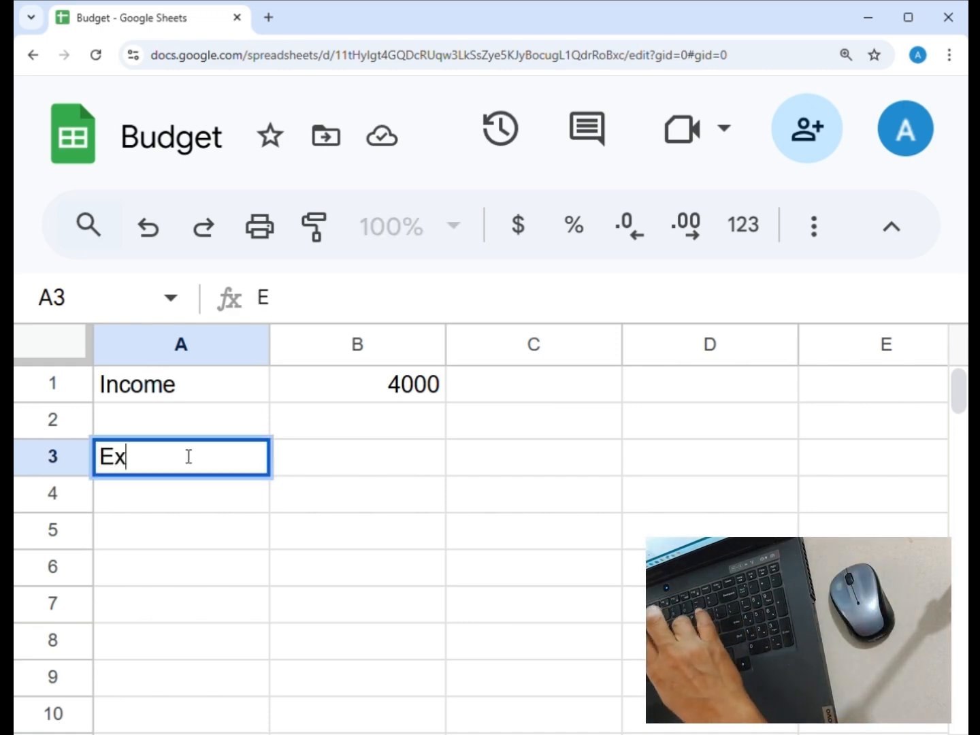
{"action": "type", "text": "per"}
{"action": "key", "text": "BackSpace"}
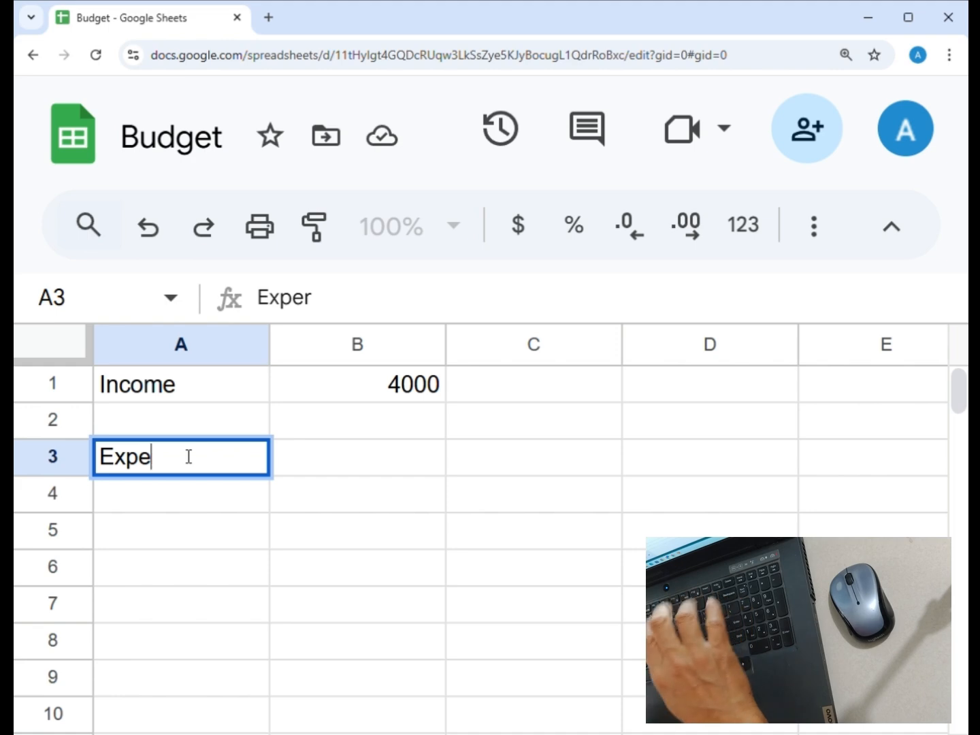
{"action": "type", "text": "nse"}
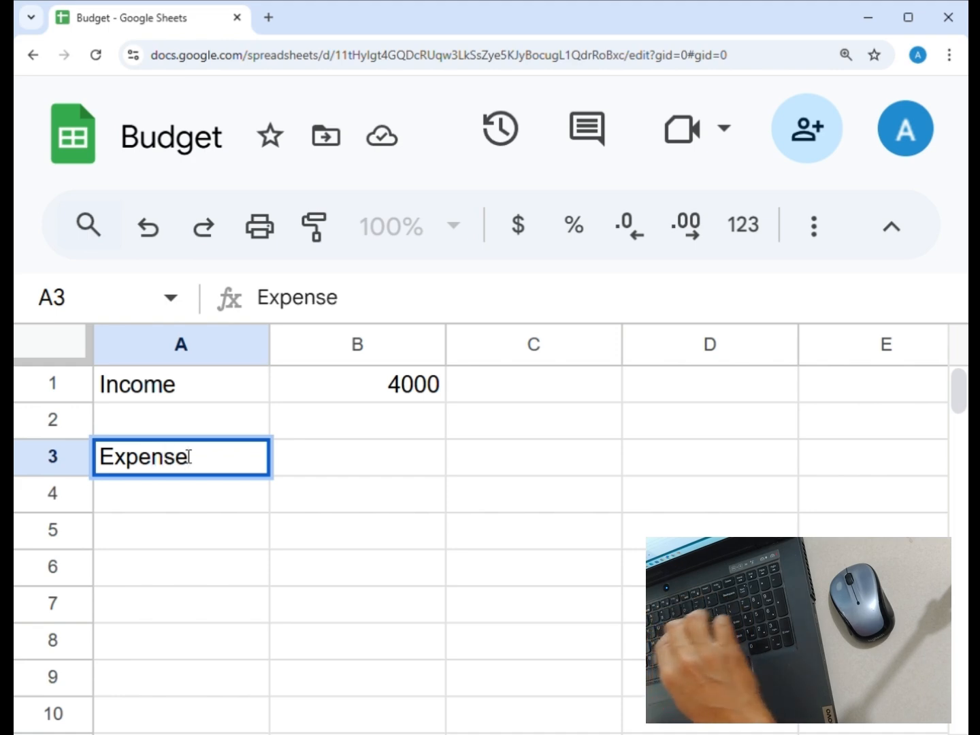
{"action": "key", "text": "Return"}
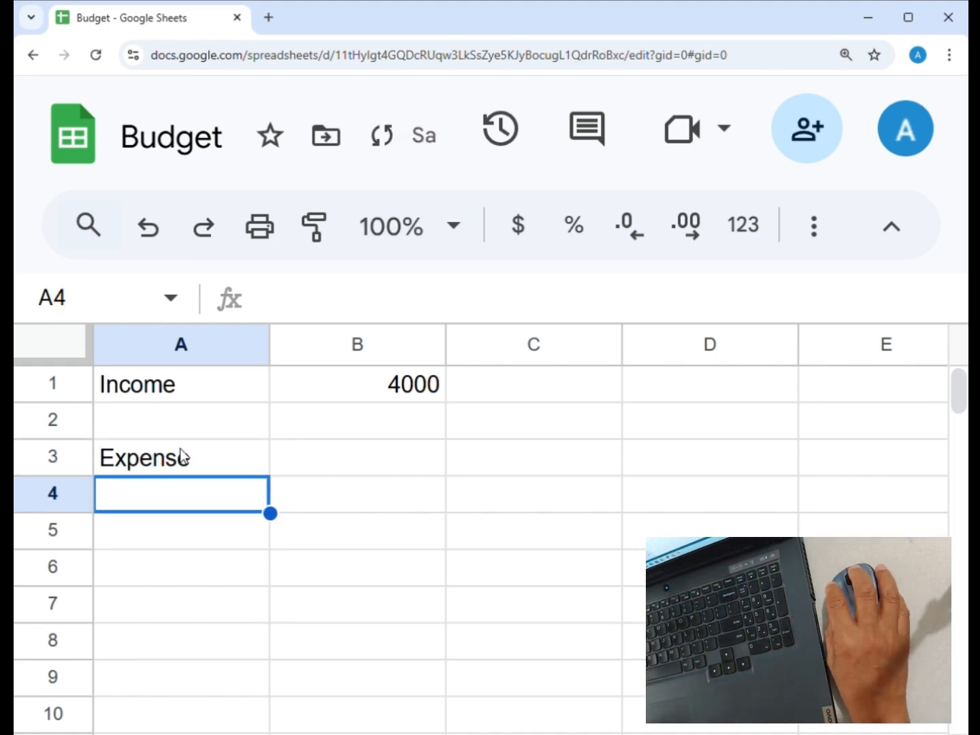
{"action": "left_click", "coordinate": [326, 462]}
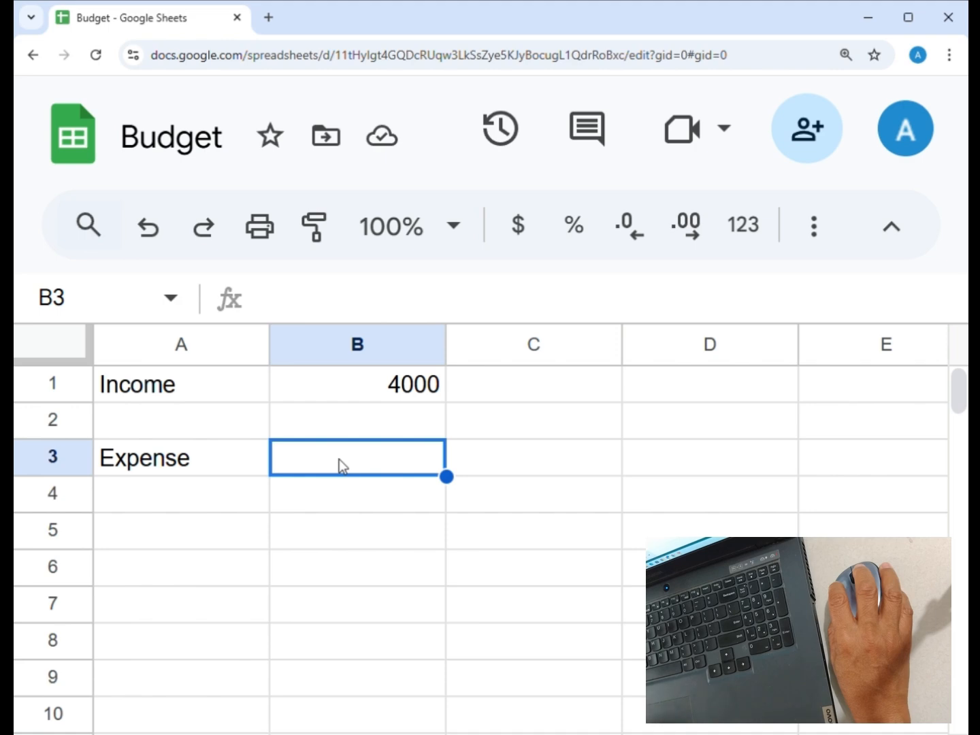
{"action": "type", "text": "3"}
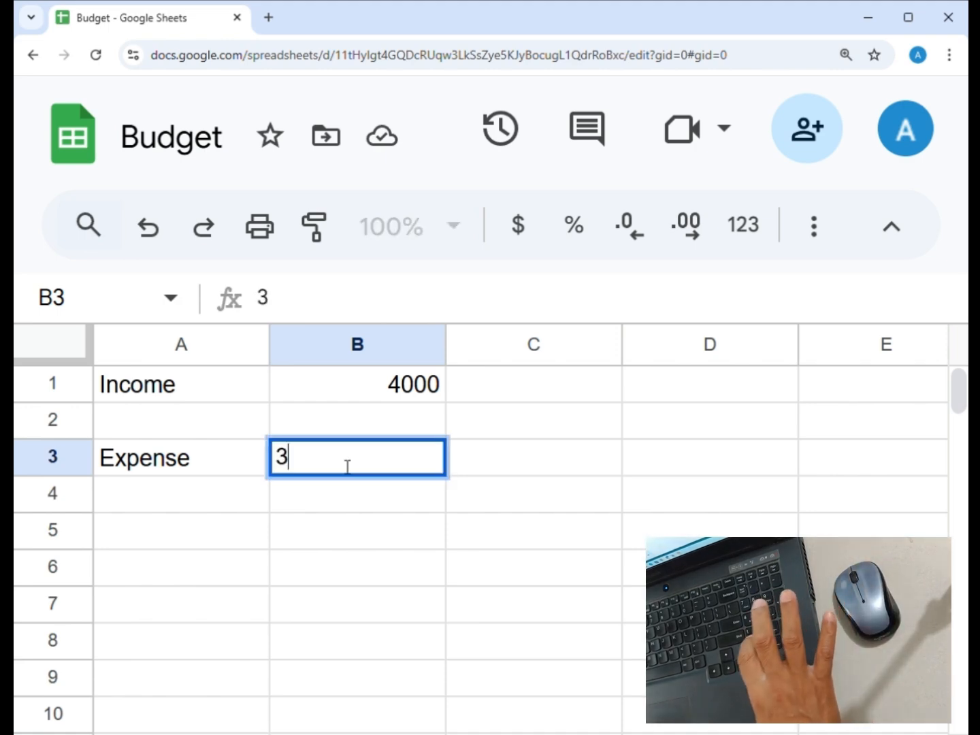
{"action": "type", "text": "000"}
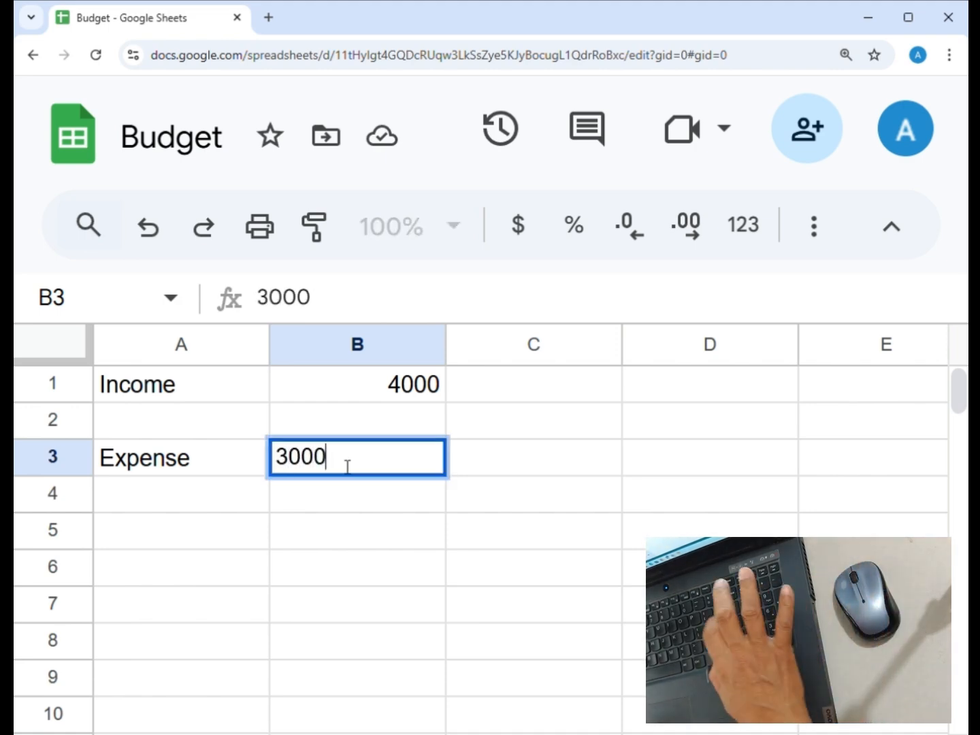
{"action": "key", "text": "Return"}
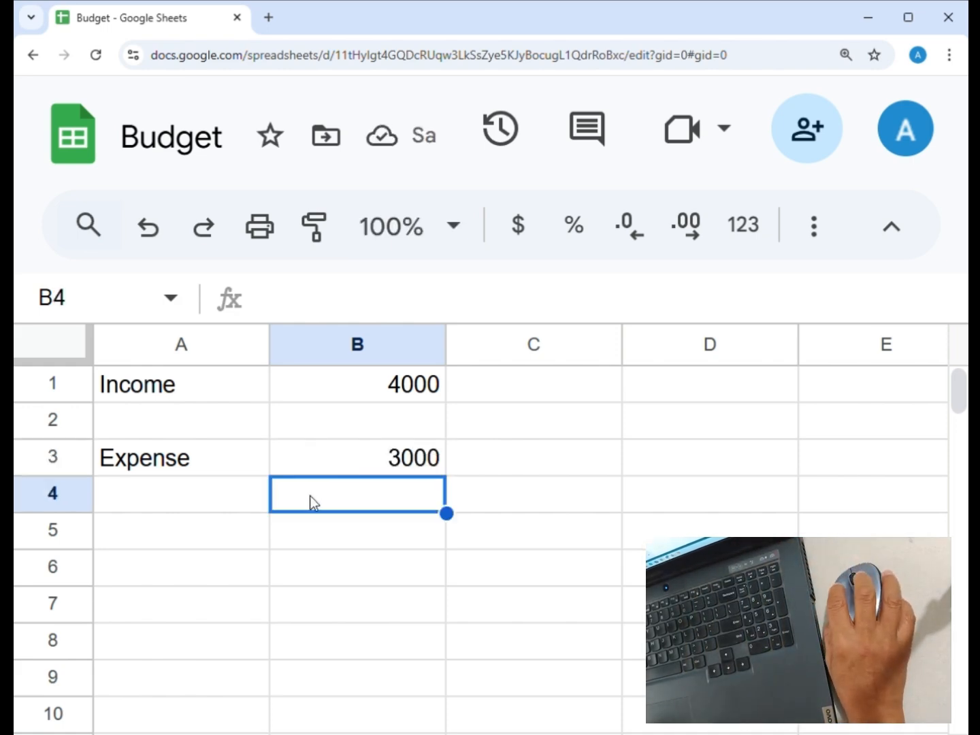
Step: Enter the label Left Over in cell A5 and the amount 1000 beside it in B5
{"action": "left_click", "coordinate": [198, 531]}
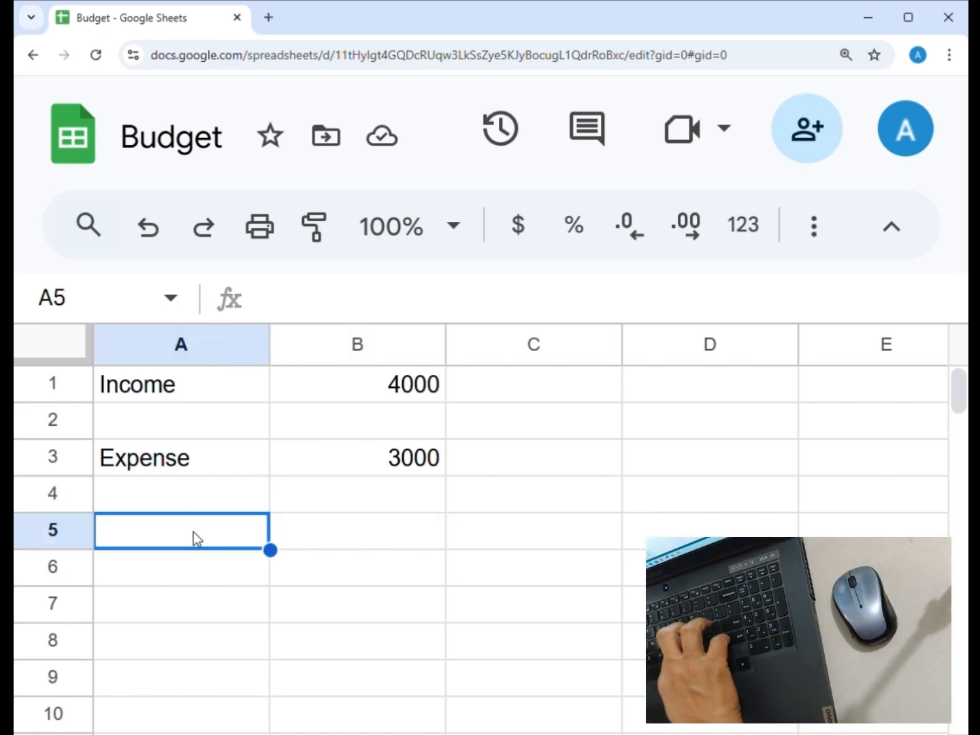
{"action": "type", "text": "Left Ov"}
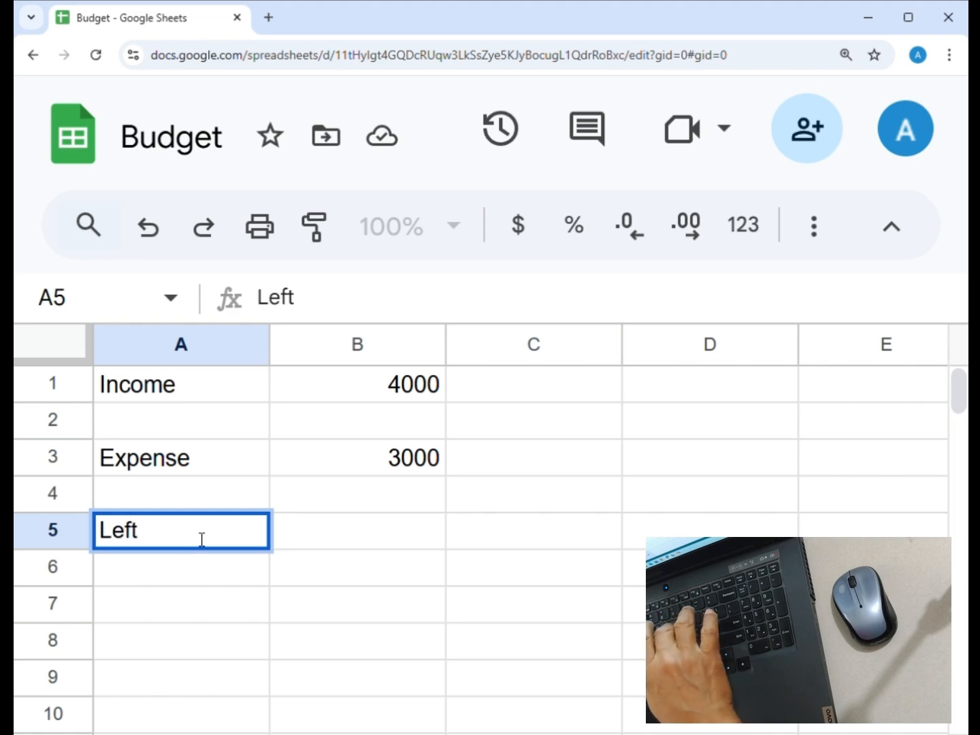
{"action": "type", "text": "er"}
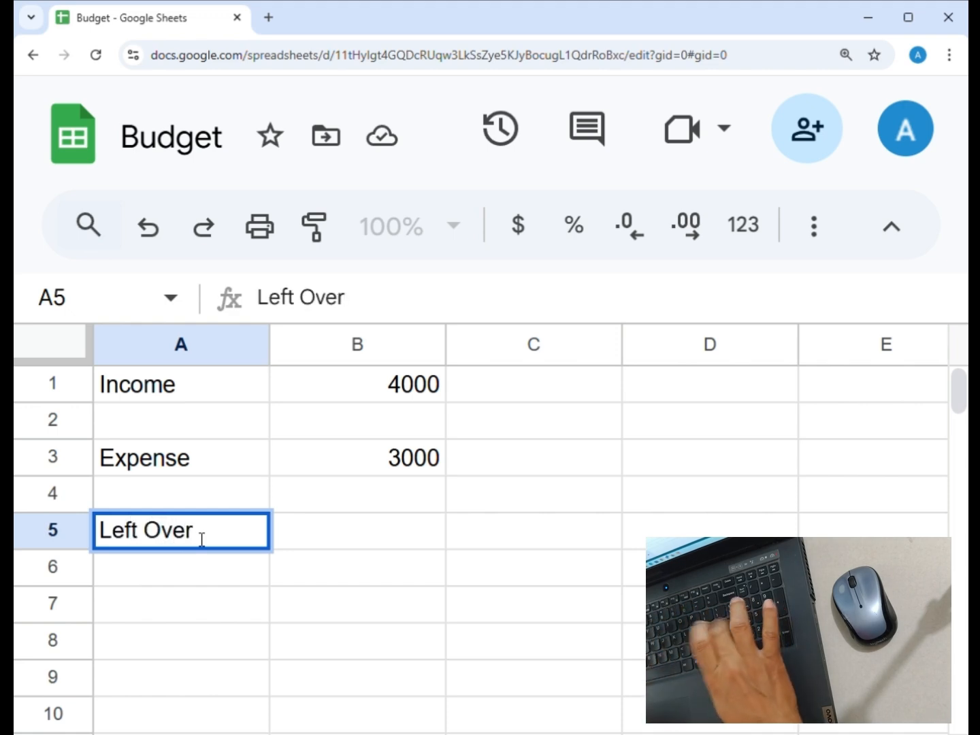
{"action": "key", "text": "Return"}
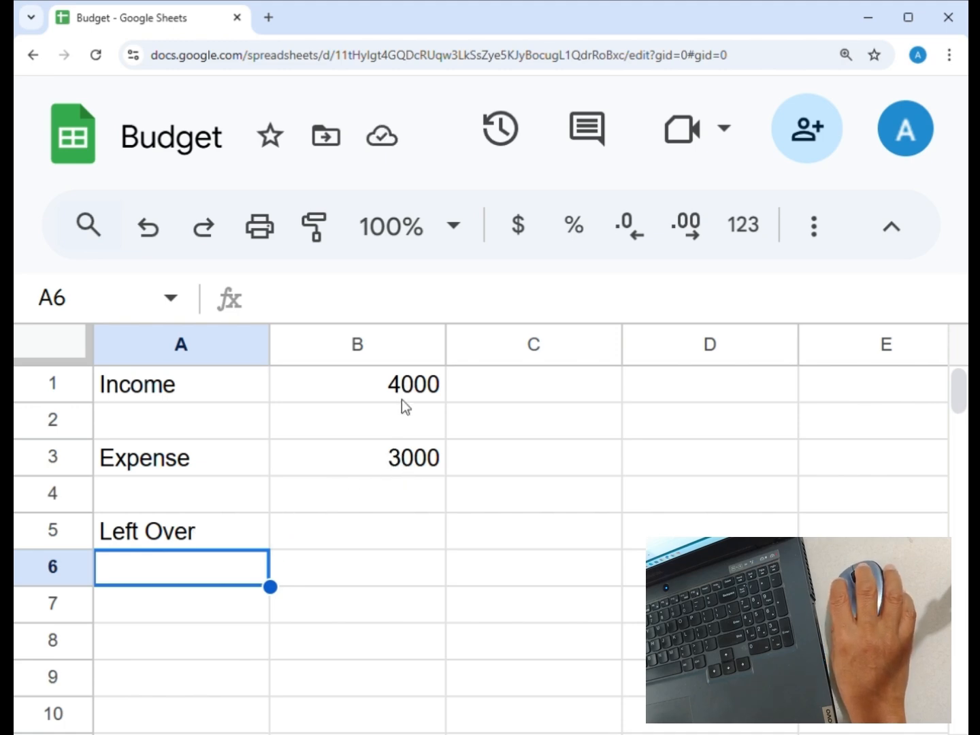
{"action": "left_click", "coordinate": [346, 529]}
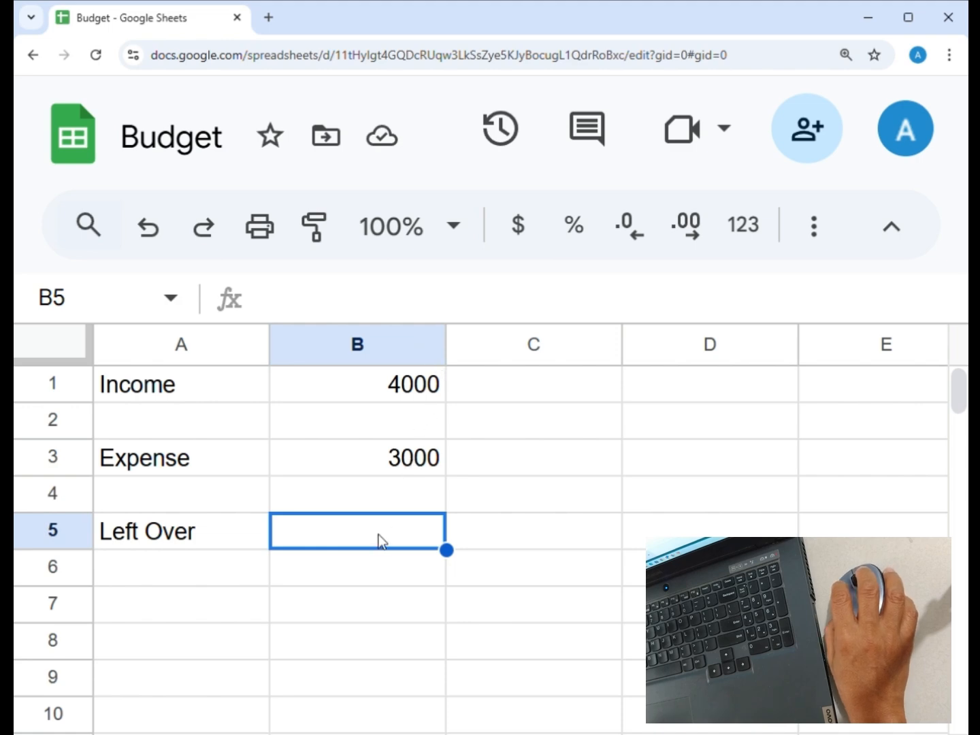
{"action": "type", "text": "1000"}
{"action": "key", "text": "Return"}
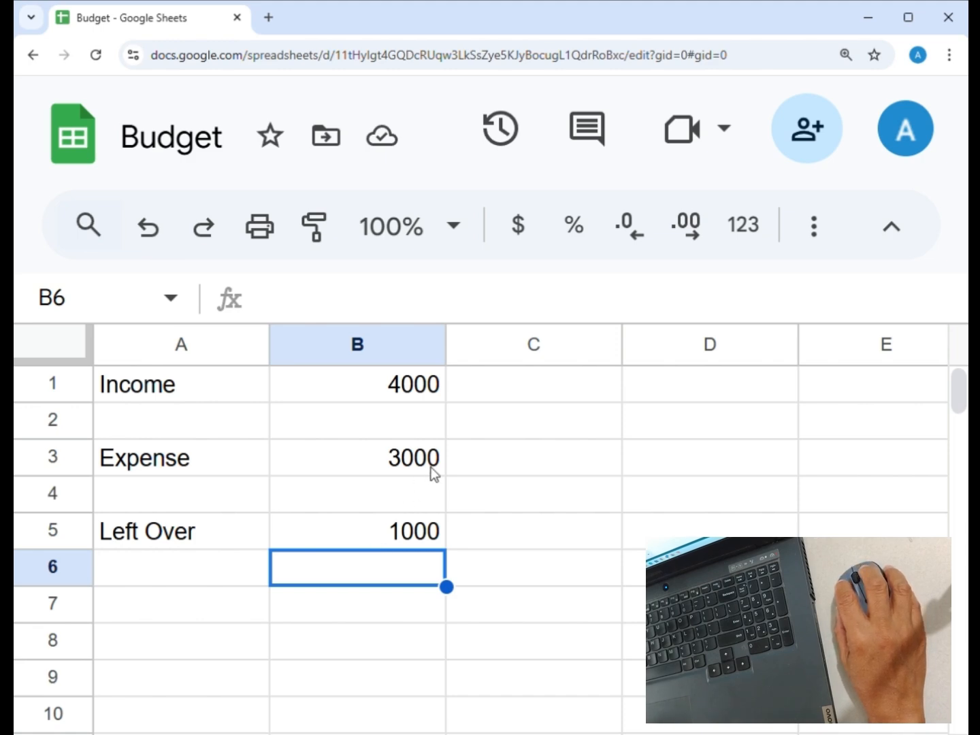
Step: Change the Expense amount in cell B3 to 3416
{"action": "left_click", "coordinate": [383, 468]}
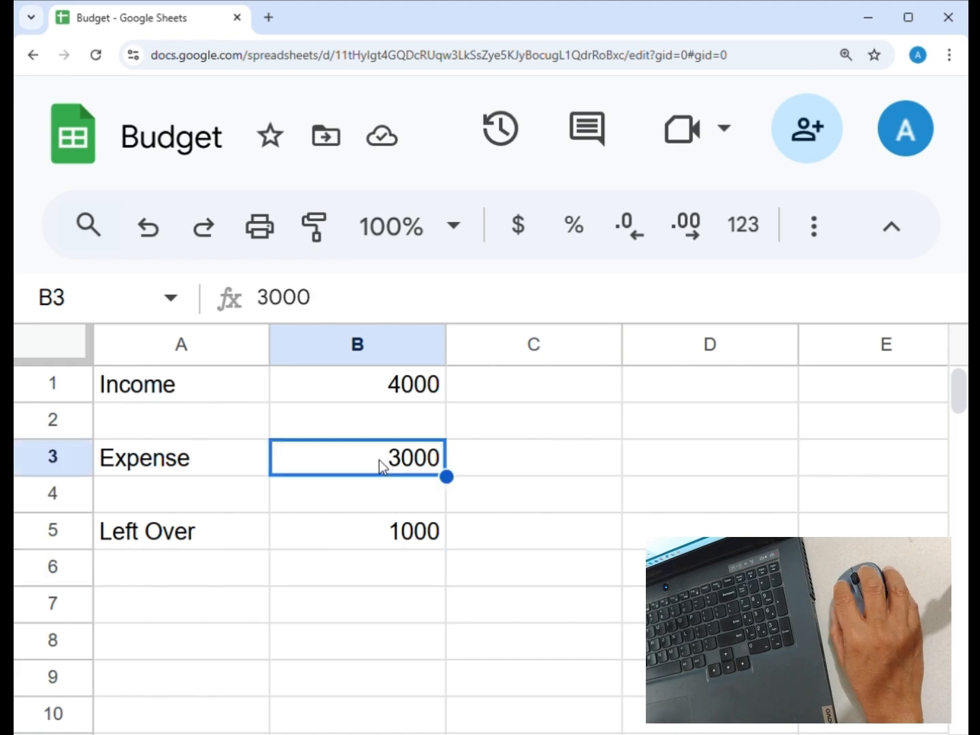
{"action": "type", "text": "3"}
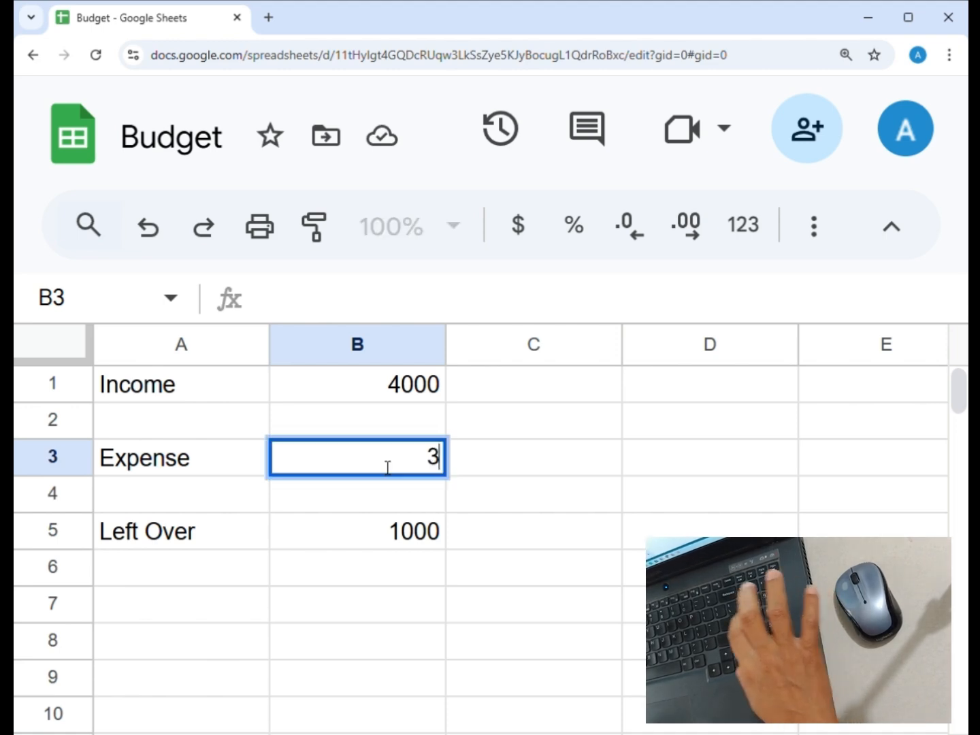
{"action": "type", "text": "416"}
{"action": "key", "text": "Return"}
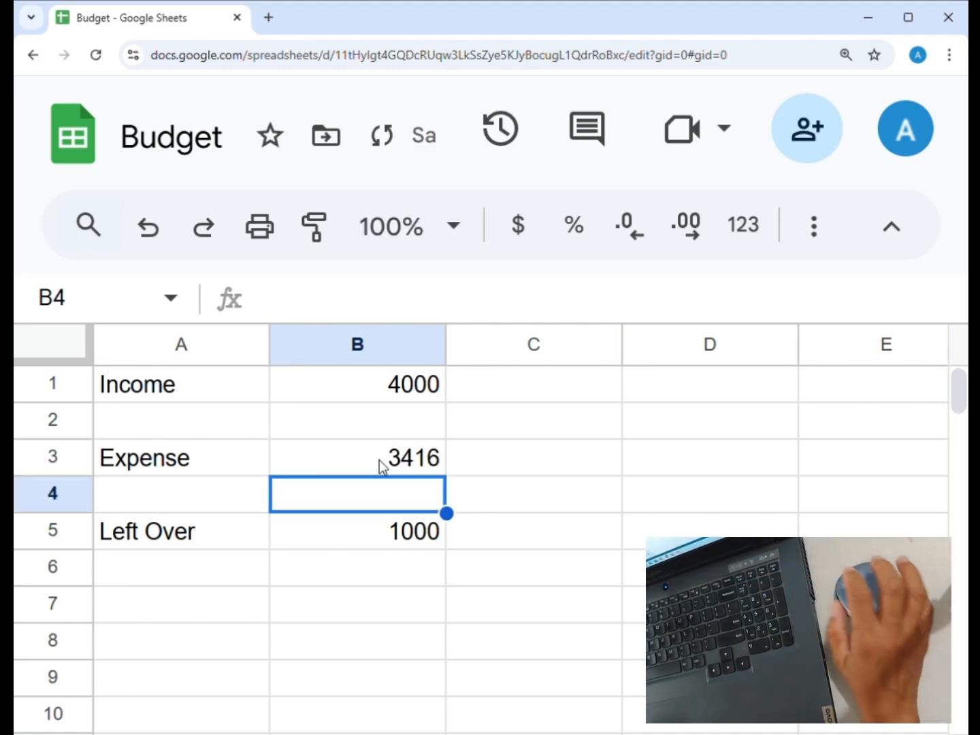
Step: Replace the Left Over amount in cell B5 with the formula =4000-3416 and reselect the cell
{"action": "left_click", "coordinate": [389, 537]}
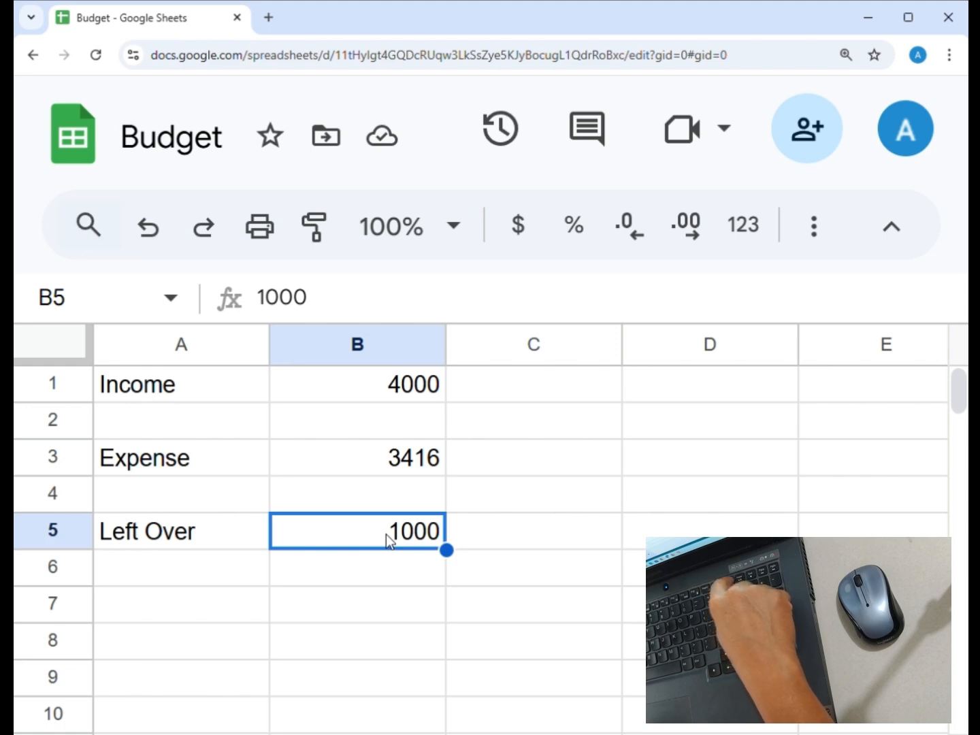
{"action": "key", "text": "Delete"}
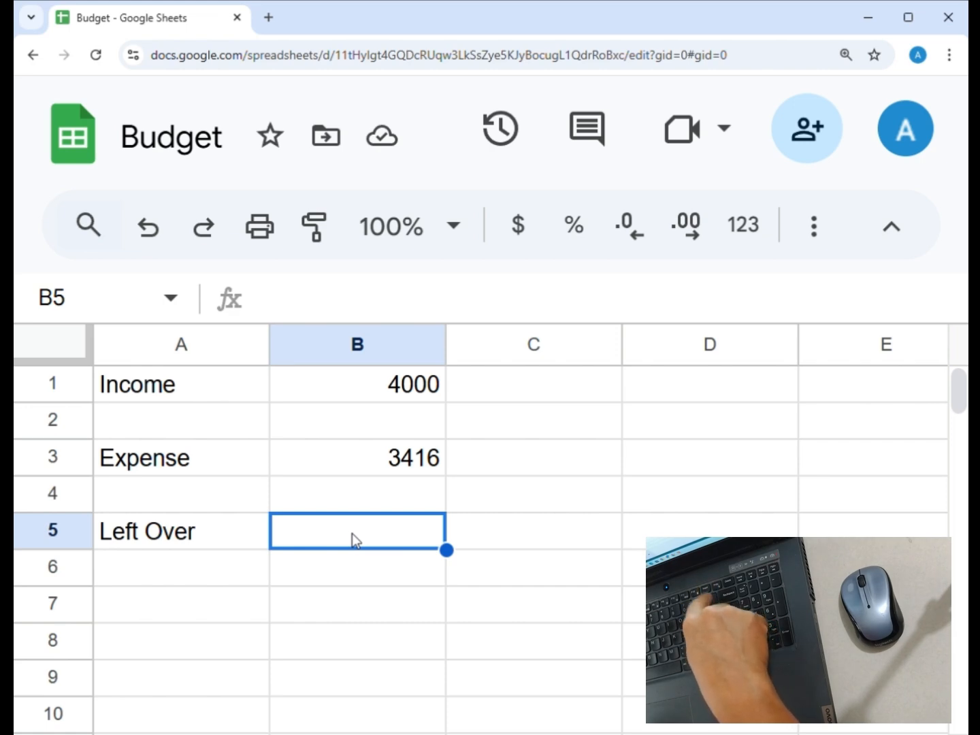
{"action": "type", "text": "="}
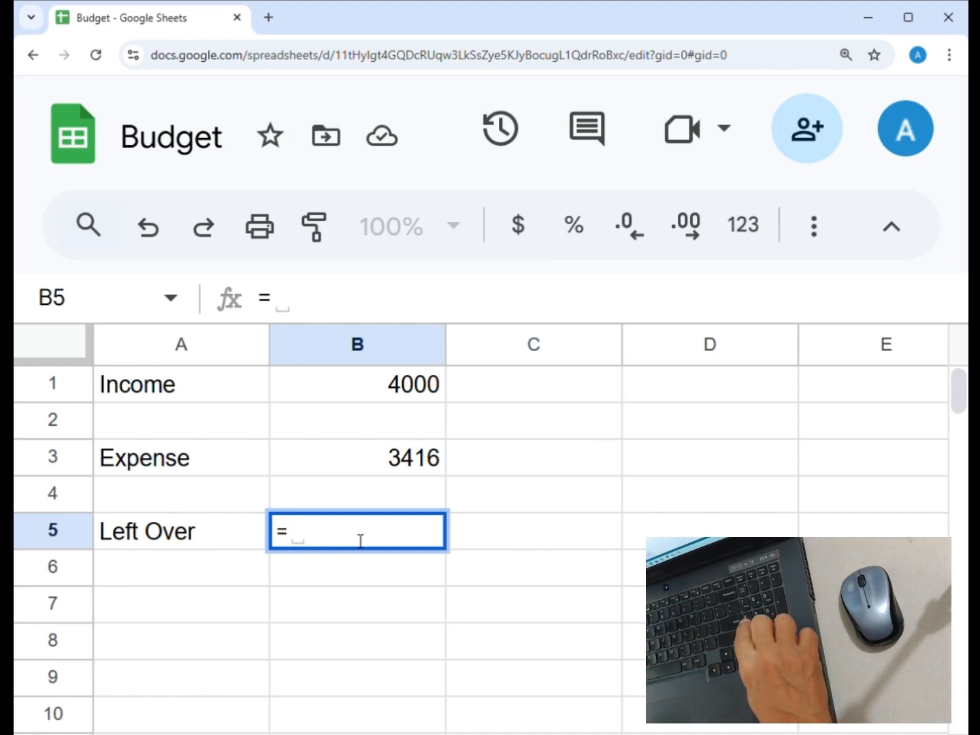
{"action": "type", "text": "4000"}
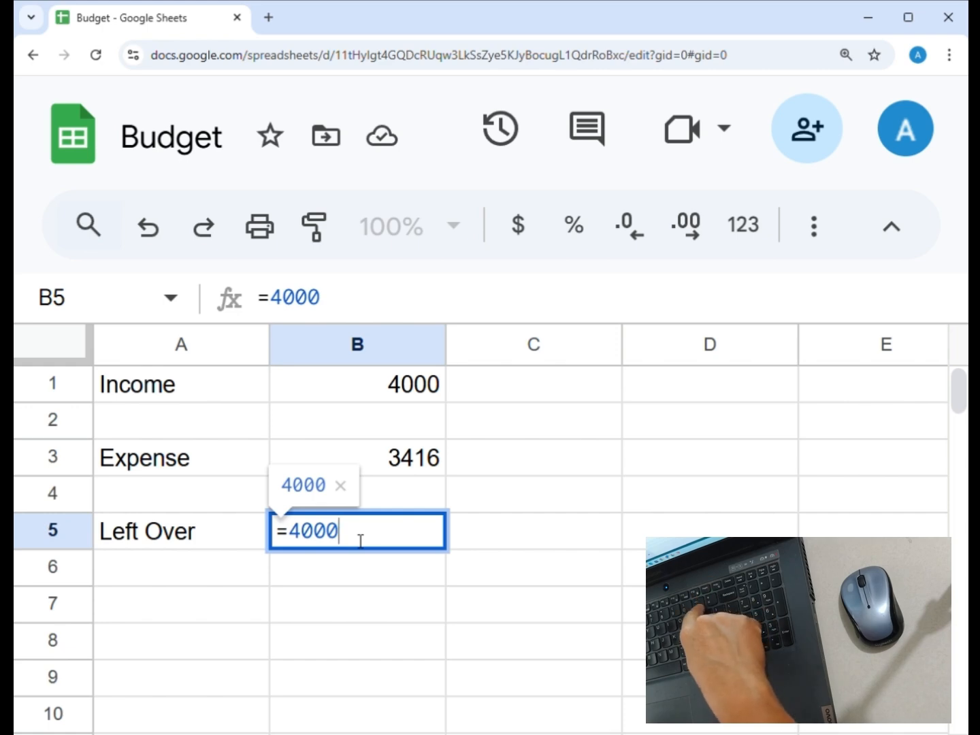
{"action": "type", "text": "-"}
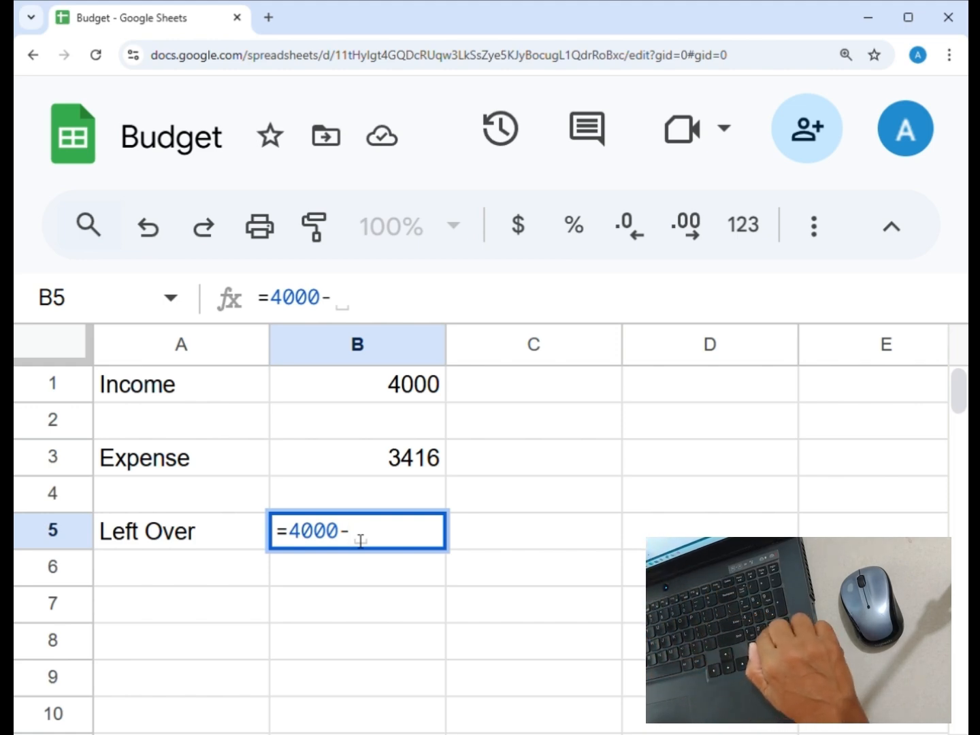
{"action": "type", "text": "3416"}
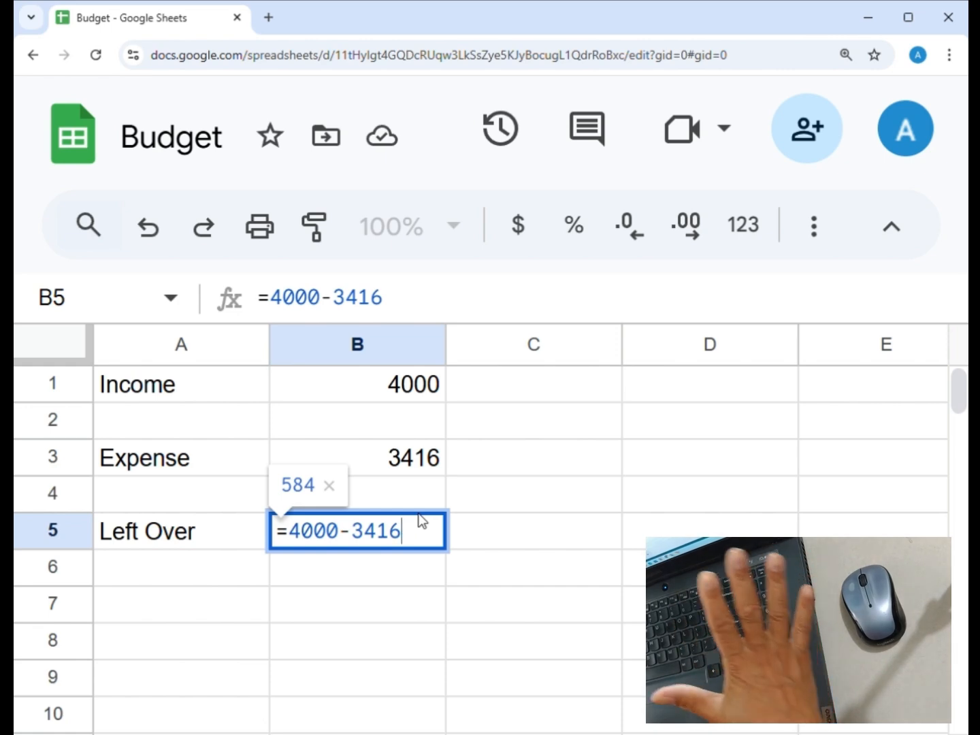
{"action": "key", "text": "Return"}
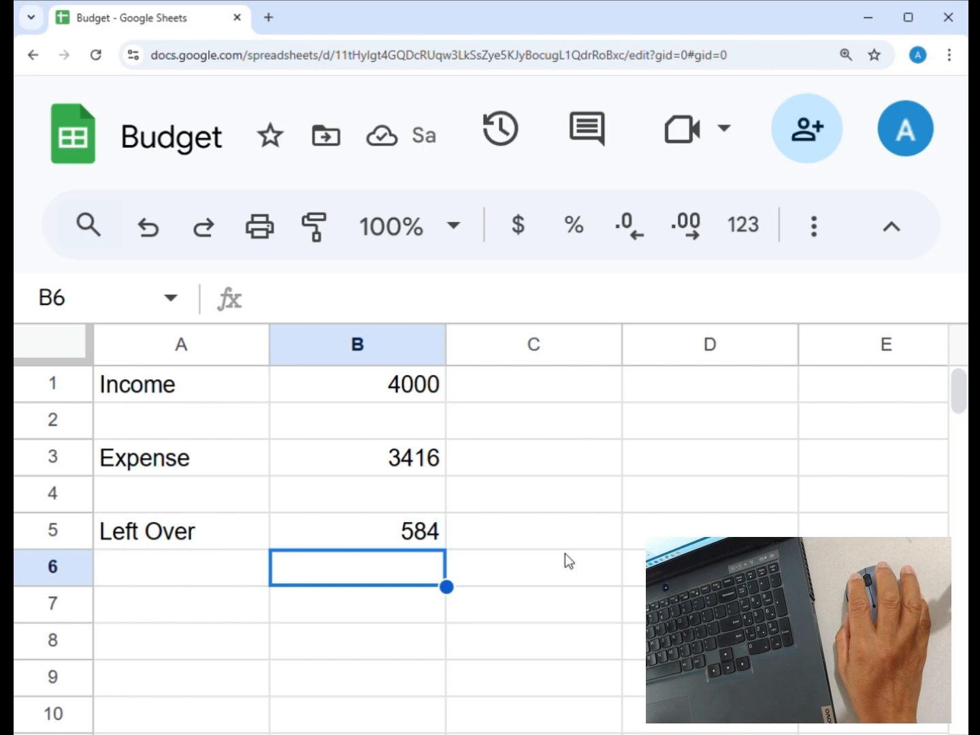
{"action": "key", "text": "Up"}
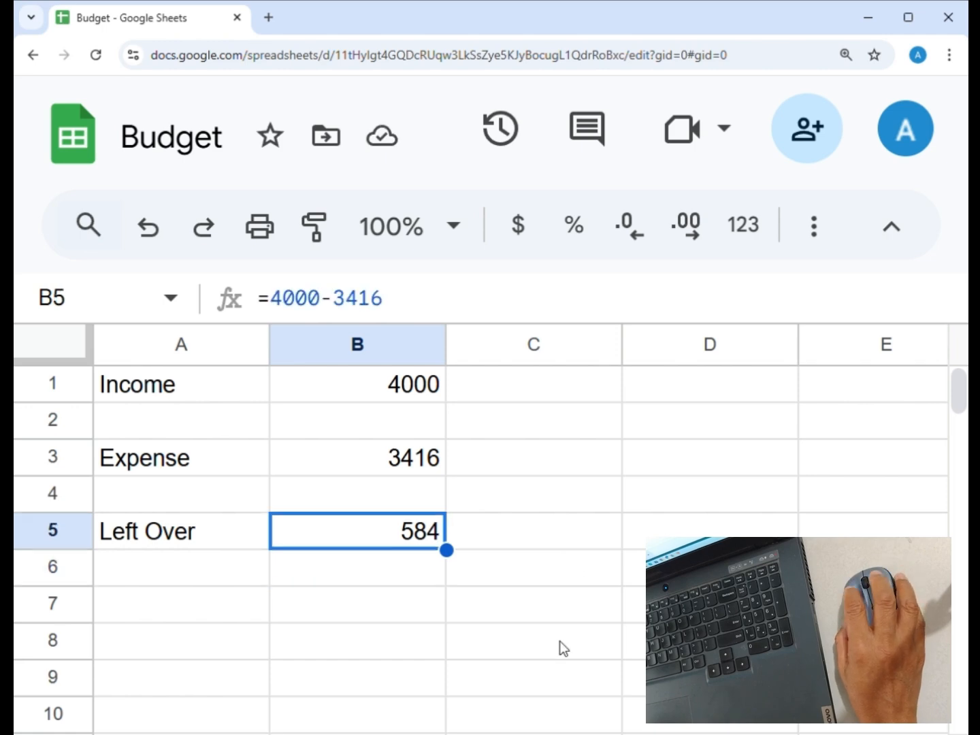
Step: Change the Expense amount in cell B3 to 3759
{"action": "left_click", "coordinate": [374, 462]}
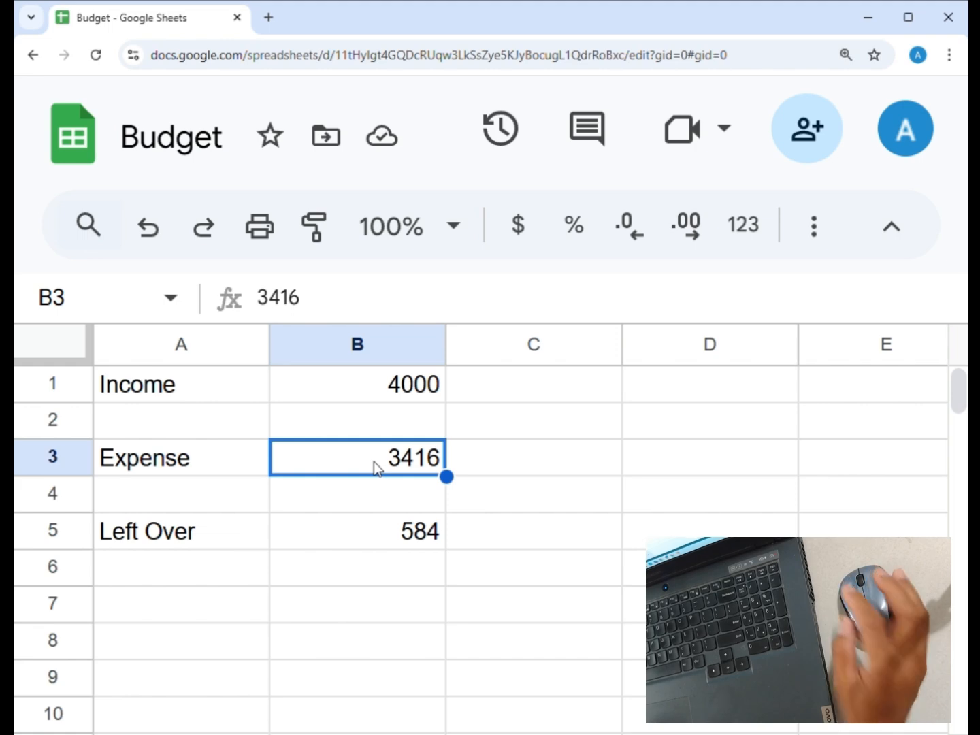
{"action": "type", "text": "37"}
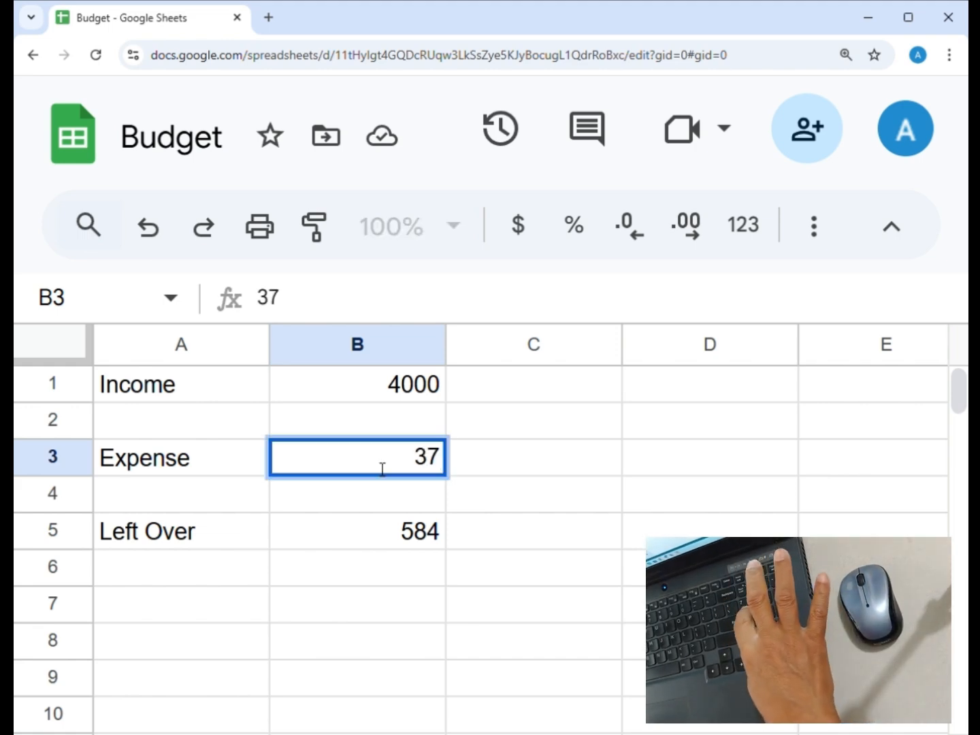
{"action": "type", "text": "59"}
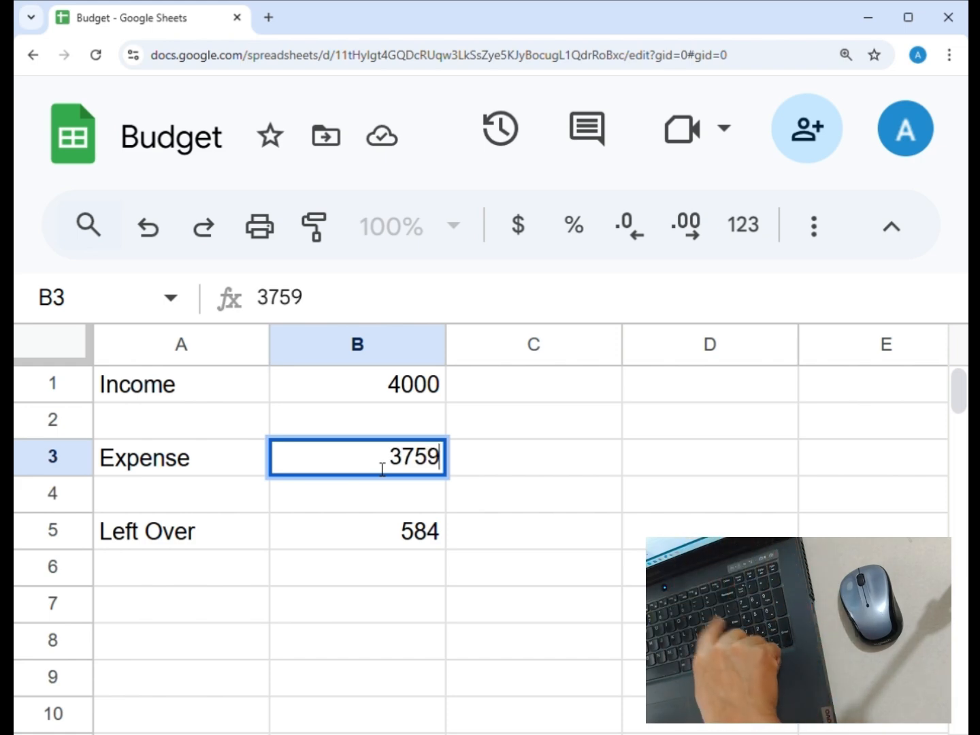
{"action": "key", "text": "Return"}
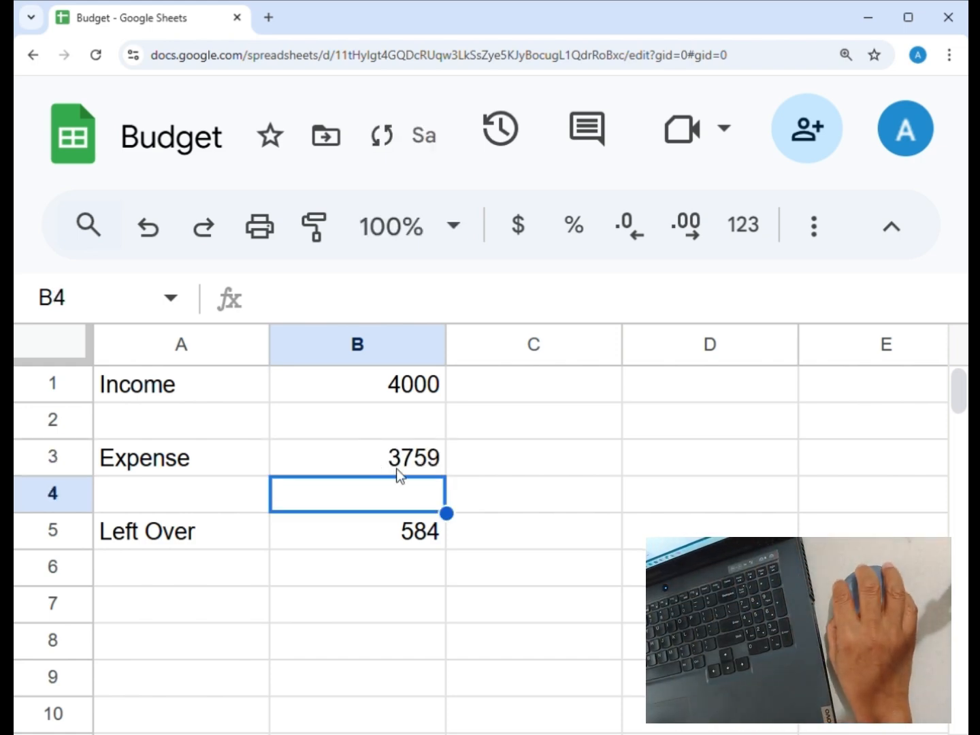
Step: Inspect the fixed numbers in the Left Over formula in cell B5, leaving the formula unedited
{"action": "left_click", "coordinate": [389, 540]}
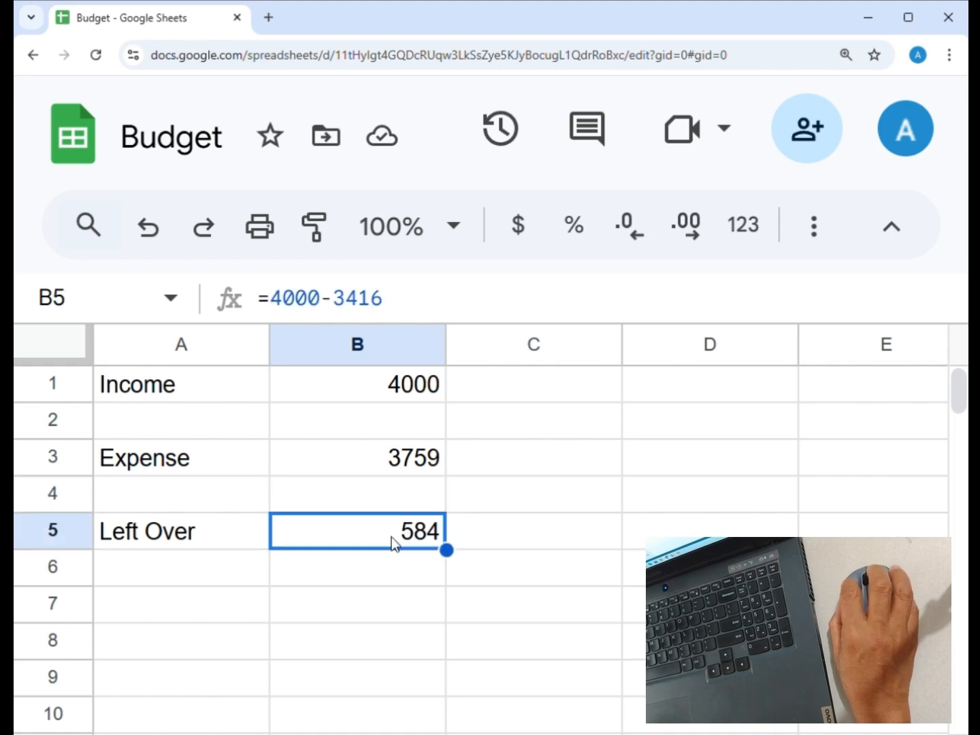
{"action": "left_click_drag", "start_coordinate": [279, 310], "coordinate": [444, 374]}
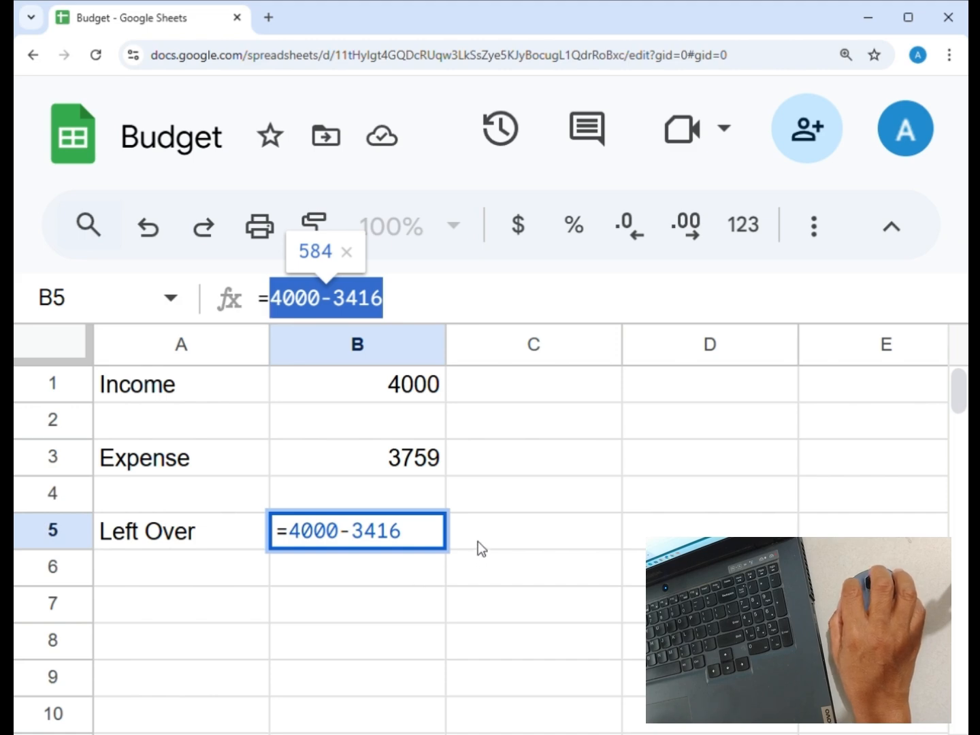
{"action": "left_click", "coordinate": [397, 563]}
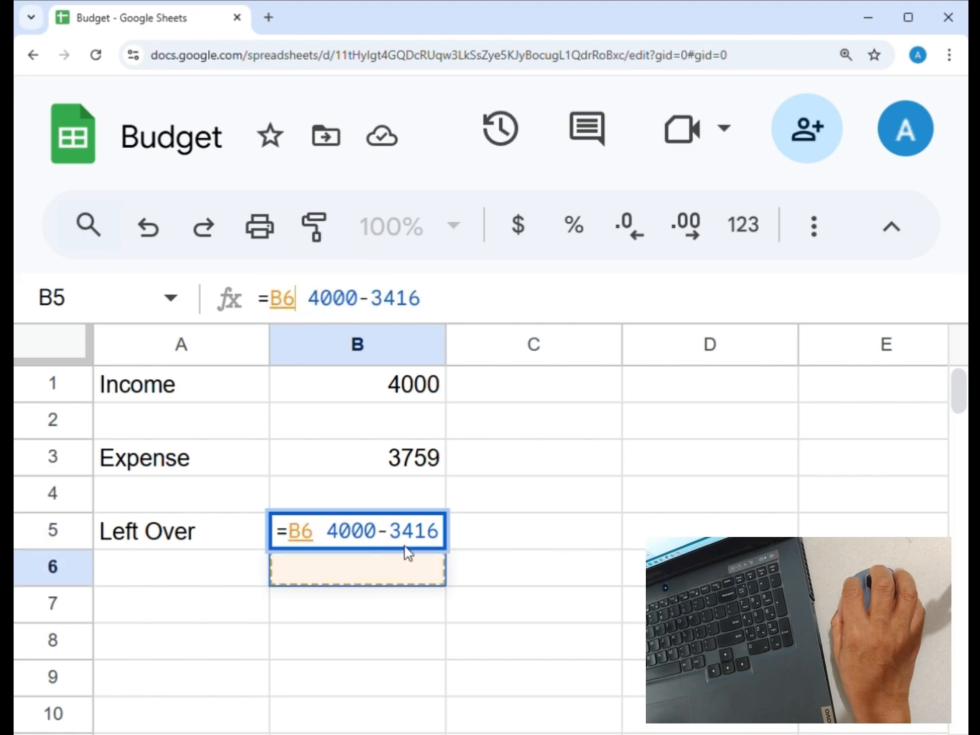
{"action": "key", "text": "Escape"}
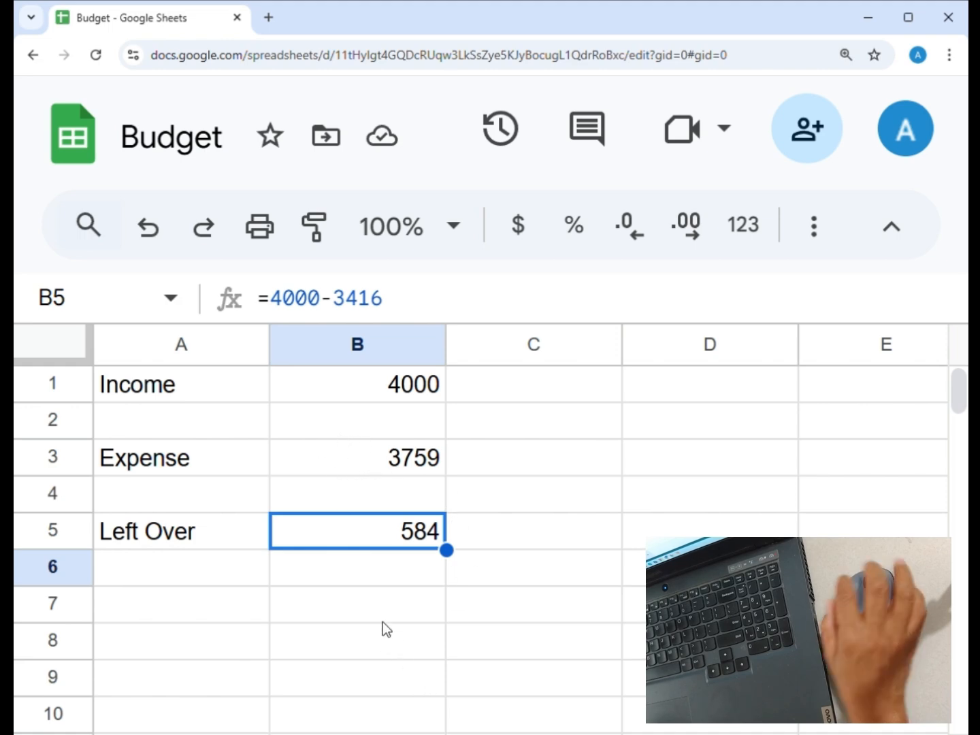
Step: Replace the Left Over formula in cell B5 with =B1-B3, referencing the Income and Expense cells
{"action": "key", "text": "Delete"}
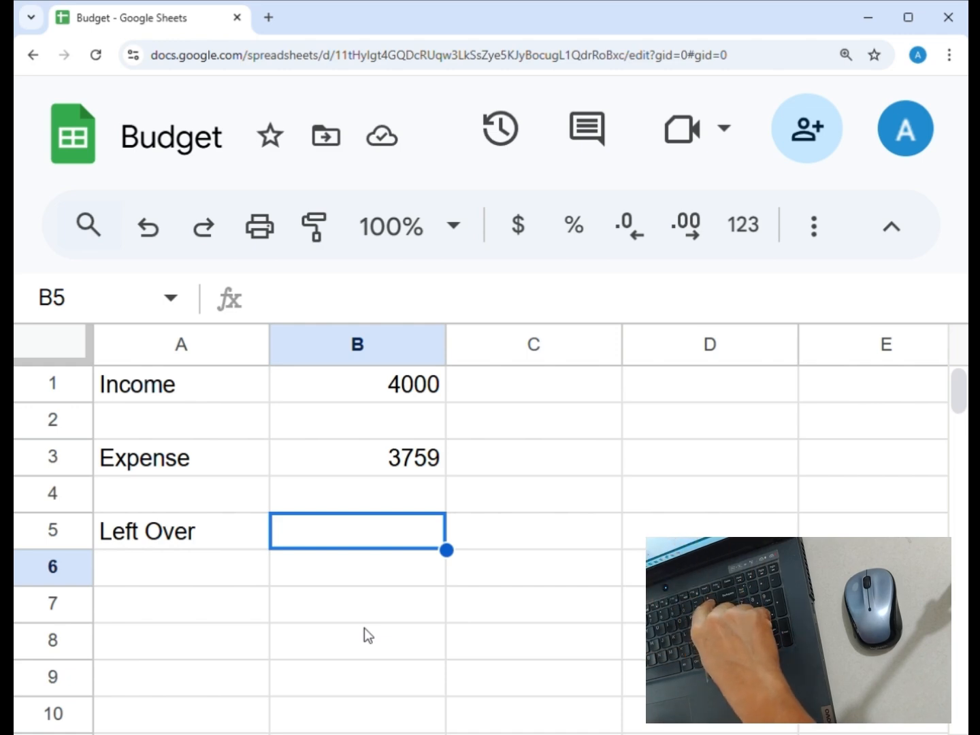
{"action": "type", "text": "="}
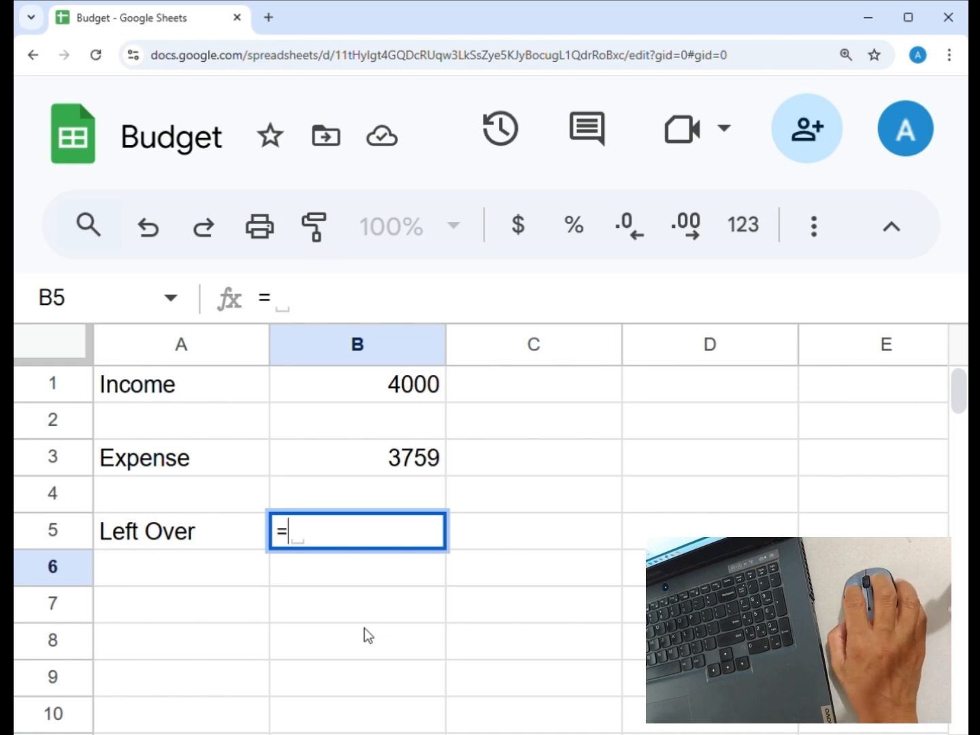
{"action": "left_click", "coordinate": [377, 382]}
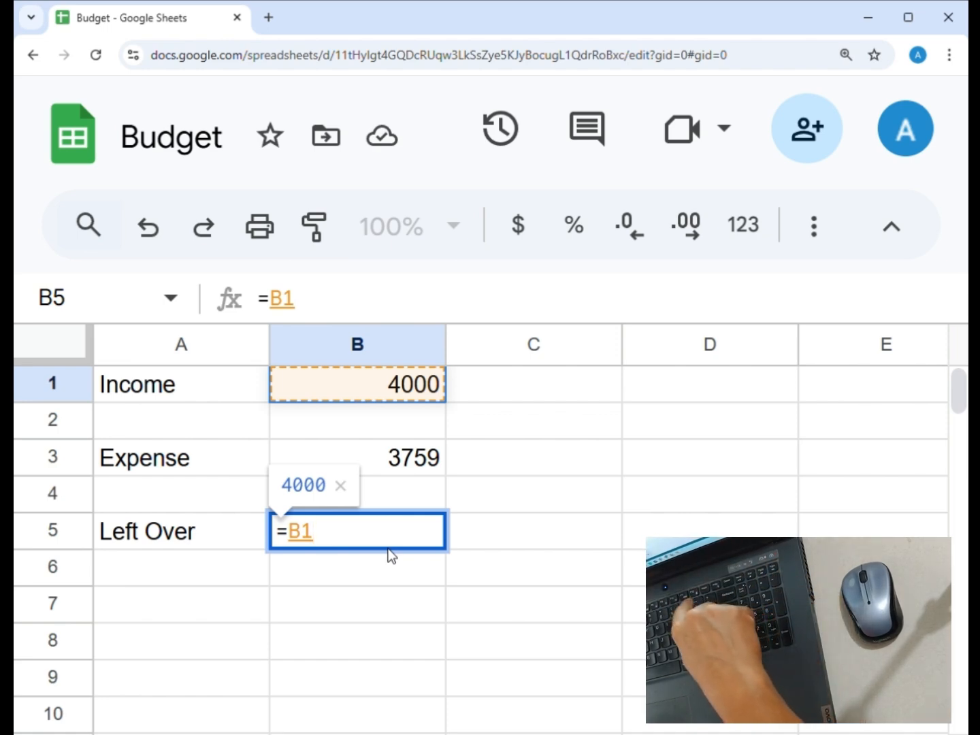
{"action": "type", "text": "-"}
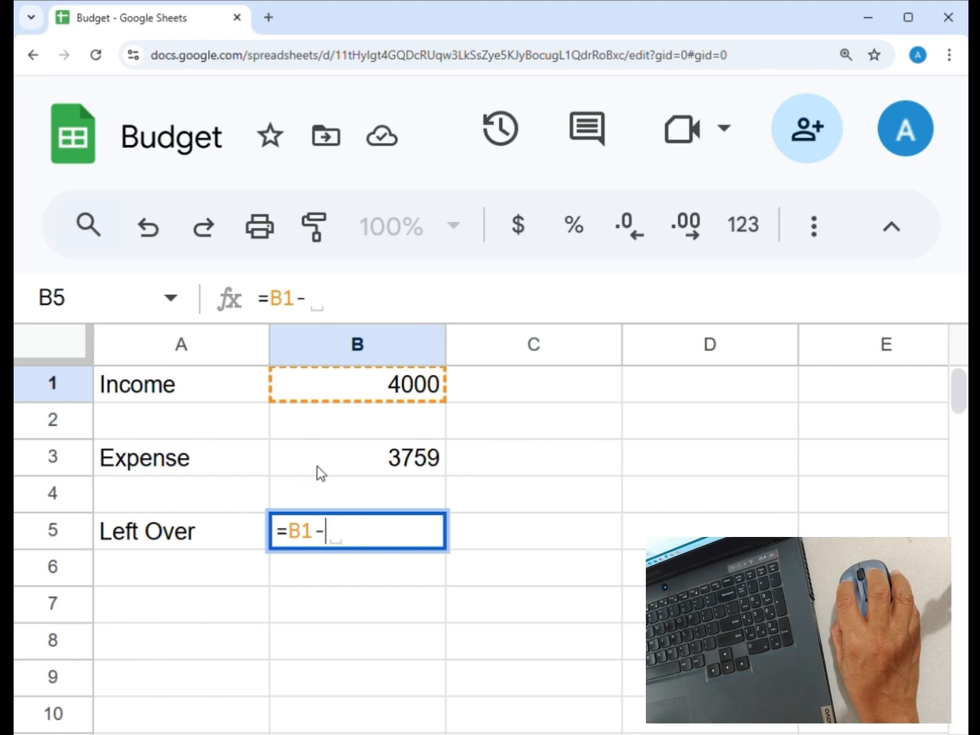
{"action": "left_click", "coordinate": [361, 463]}
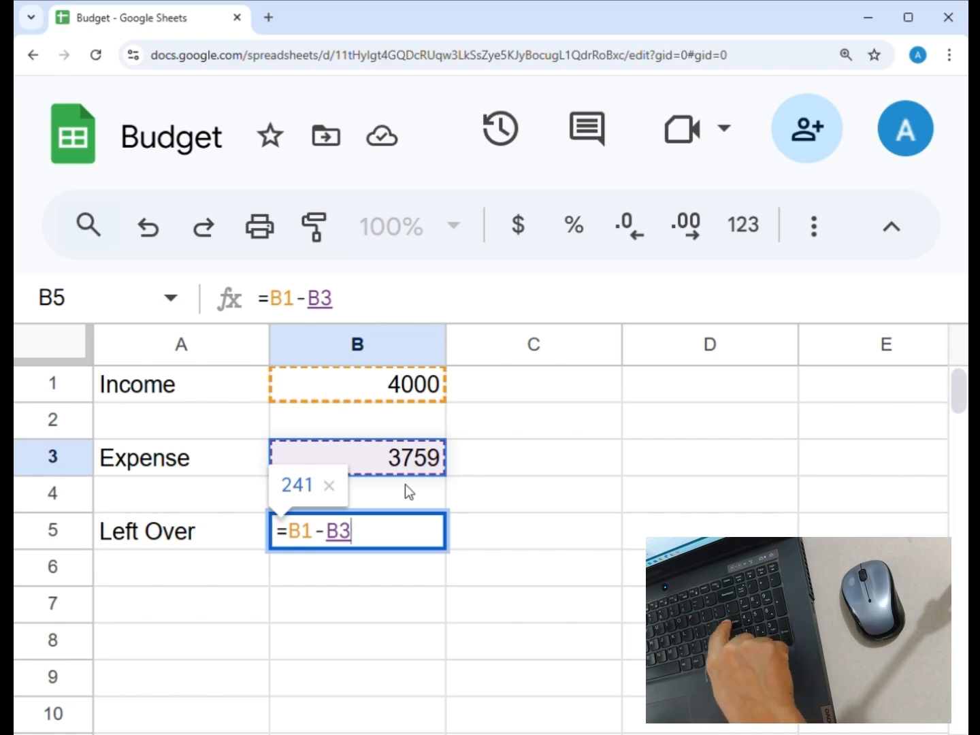
{"action": "key", "text": "Return"}
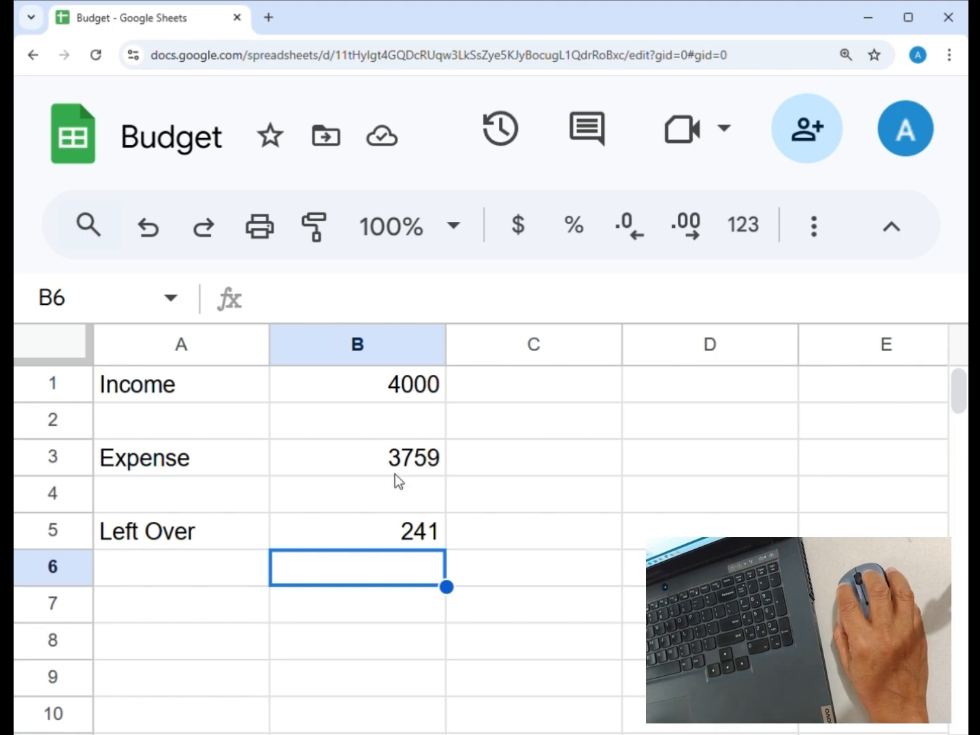
Step: Change the Income amount in cell B1 to 4200 and check the Left Over formula in B5
{"action": "left_click", "coordinate": [366, 385]}
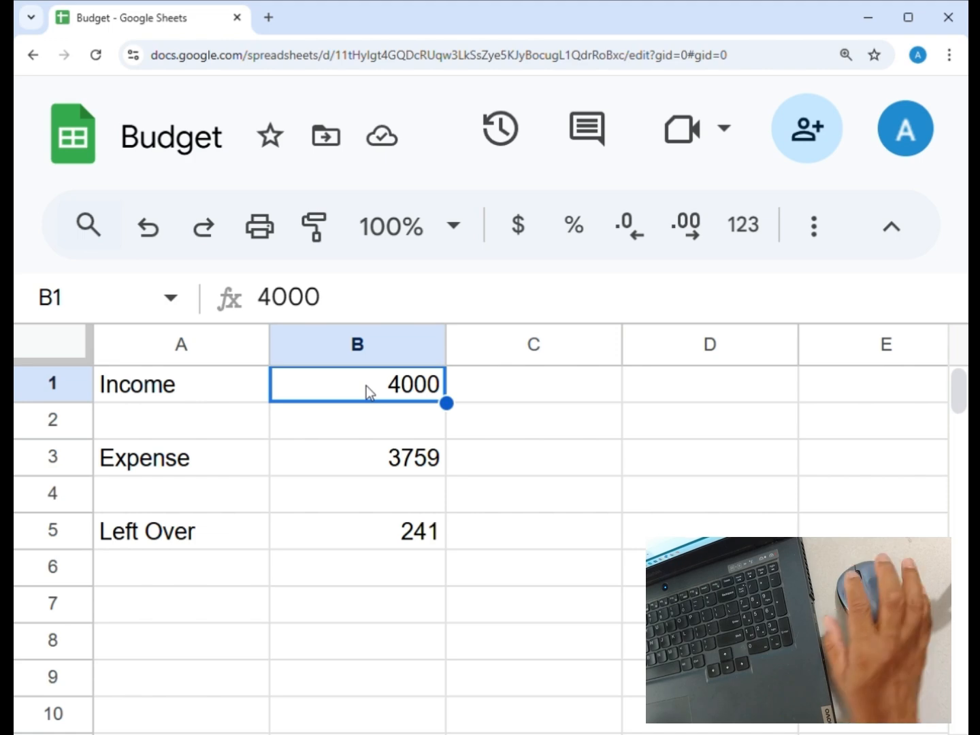
{"action": "type", "text": "4"}
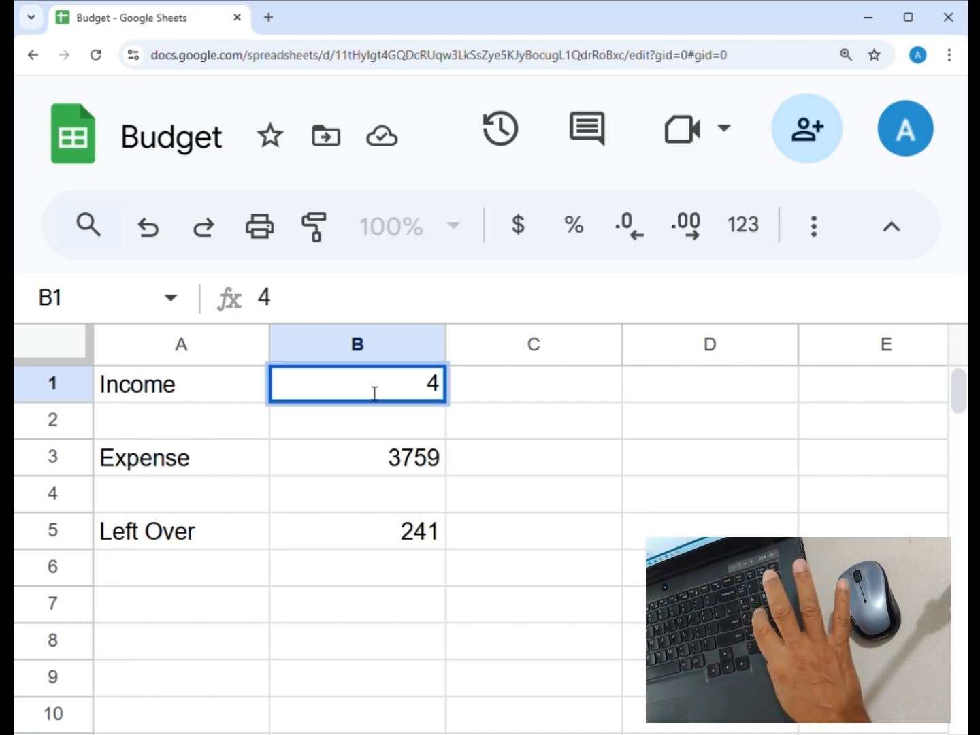
{"action": "type", "text": "2"}
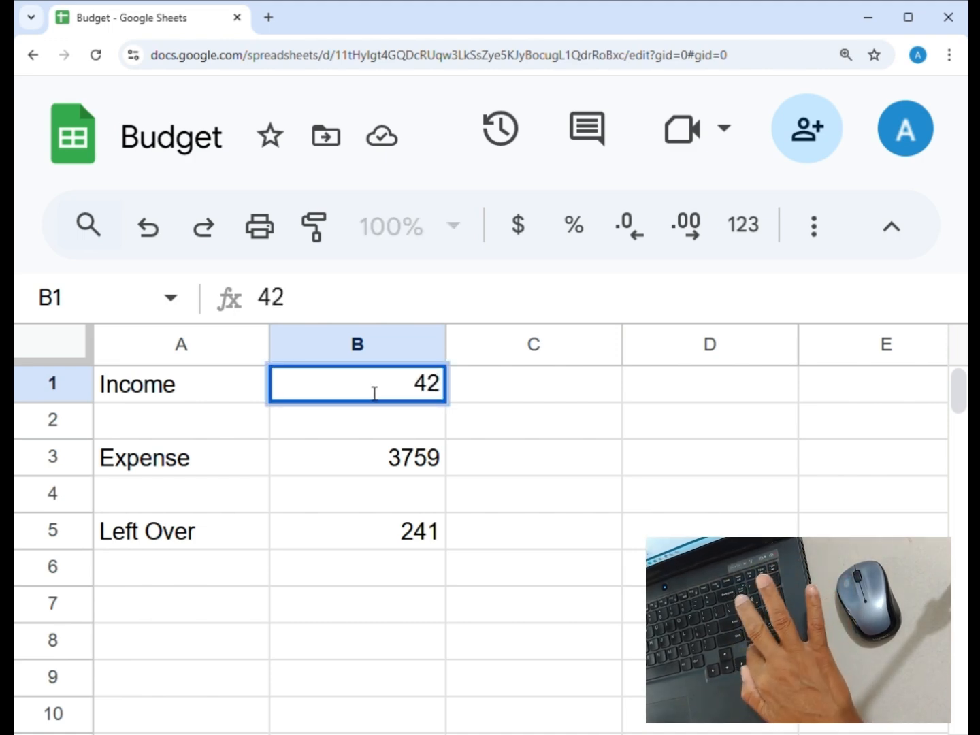
{"action": "type", "text": "00"}
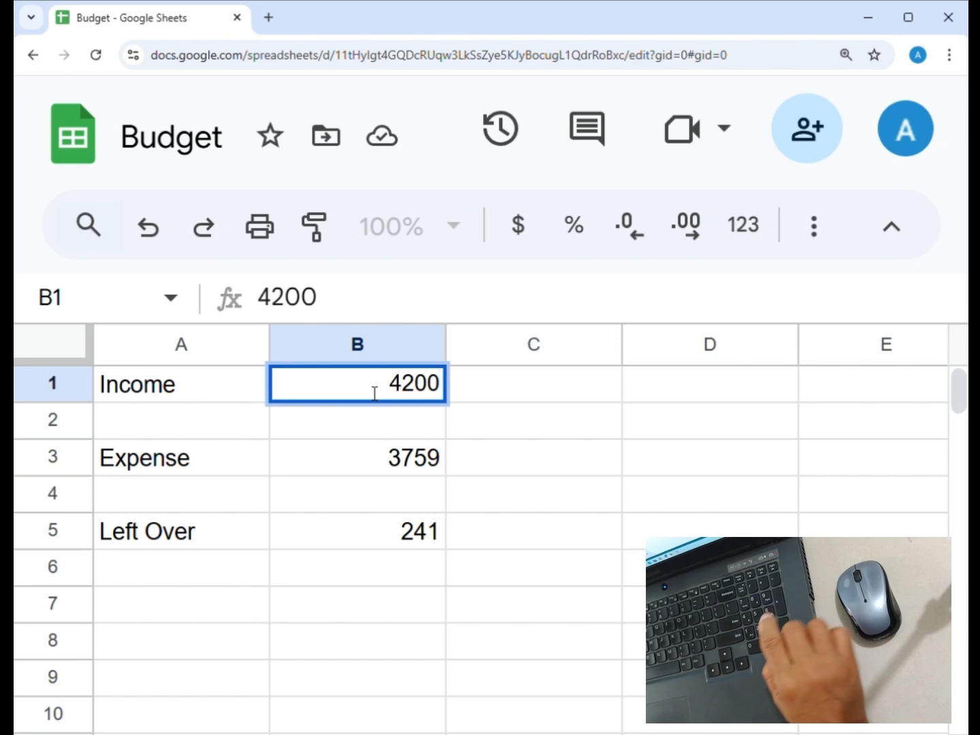
{"action": "key", "text": "Return"}
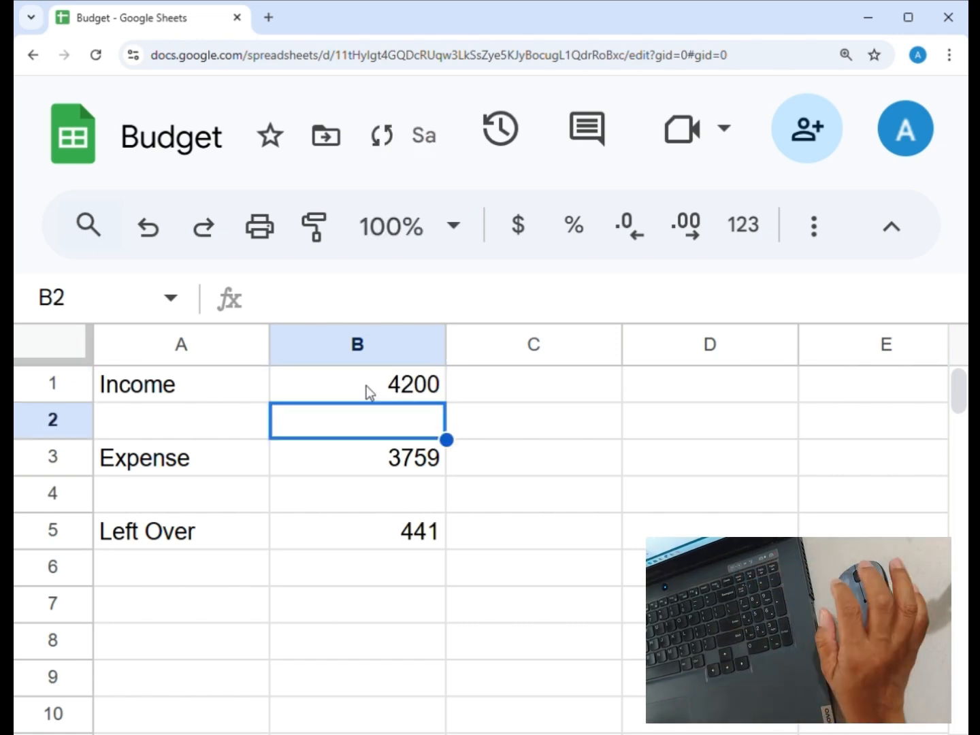
{"action": "left_click", "coordinate": [380, 539]}
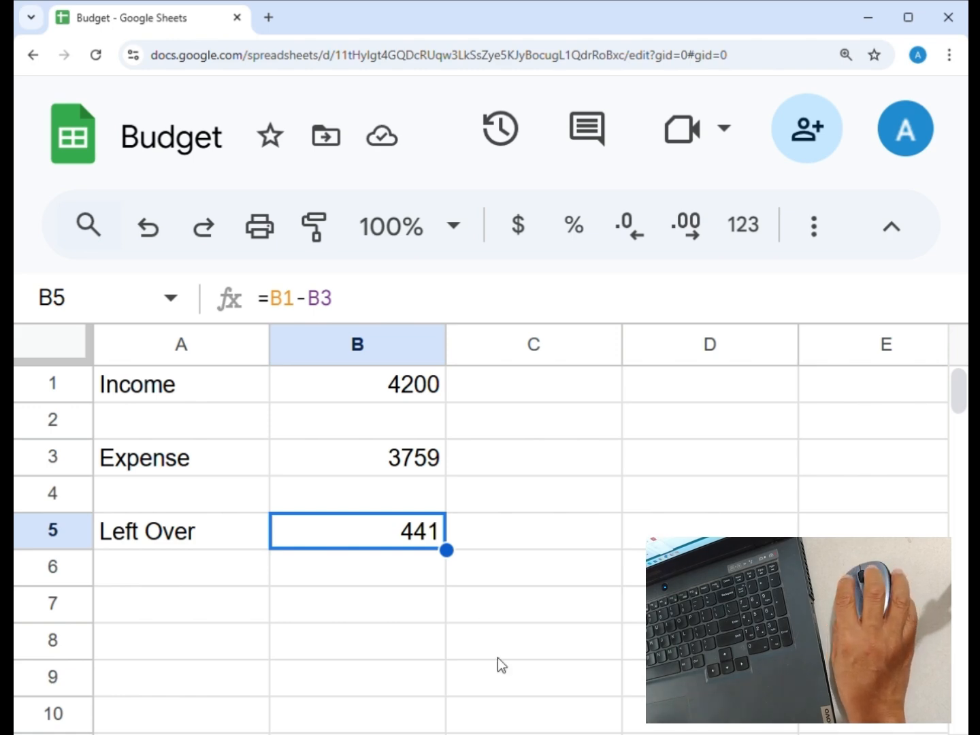
Step: Change the Expense amount in cell B3 to 3710
{"action": "left_click", "coordinate": [402, 460]}
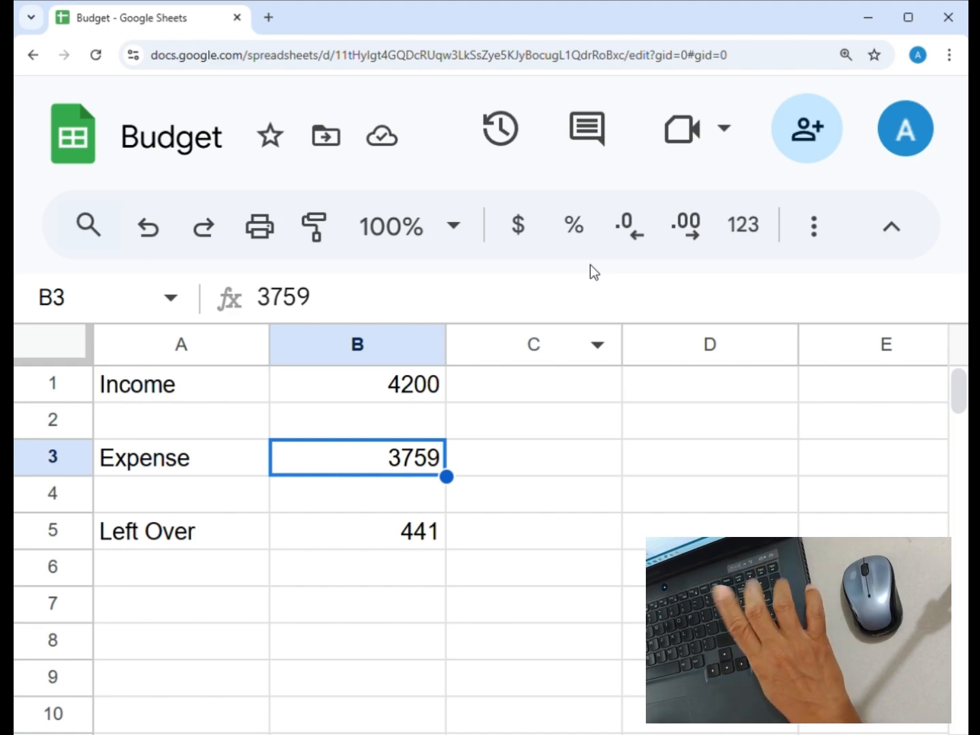
{"action": "type", "text": "3"}
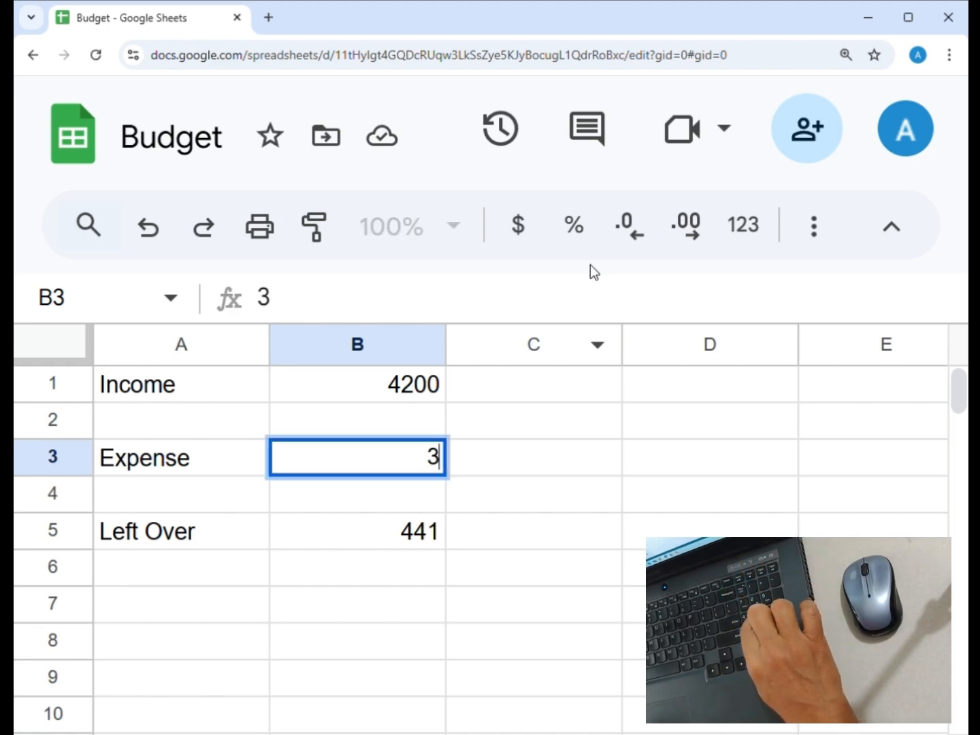
{"action": "type", "text": "7"}
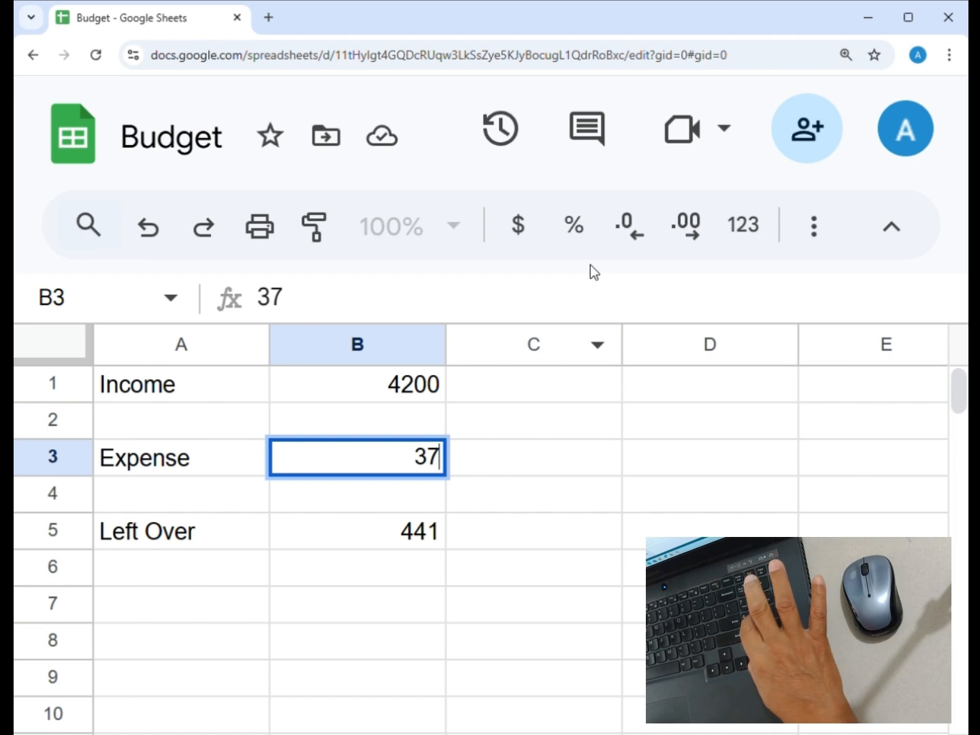
{"action": "type", "text": "10"}
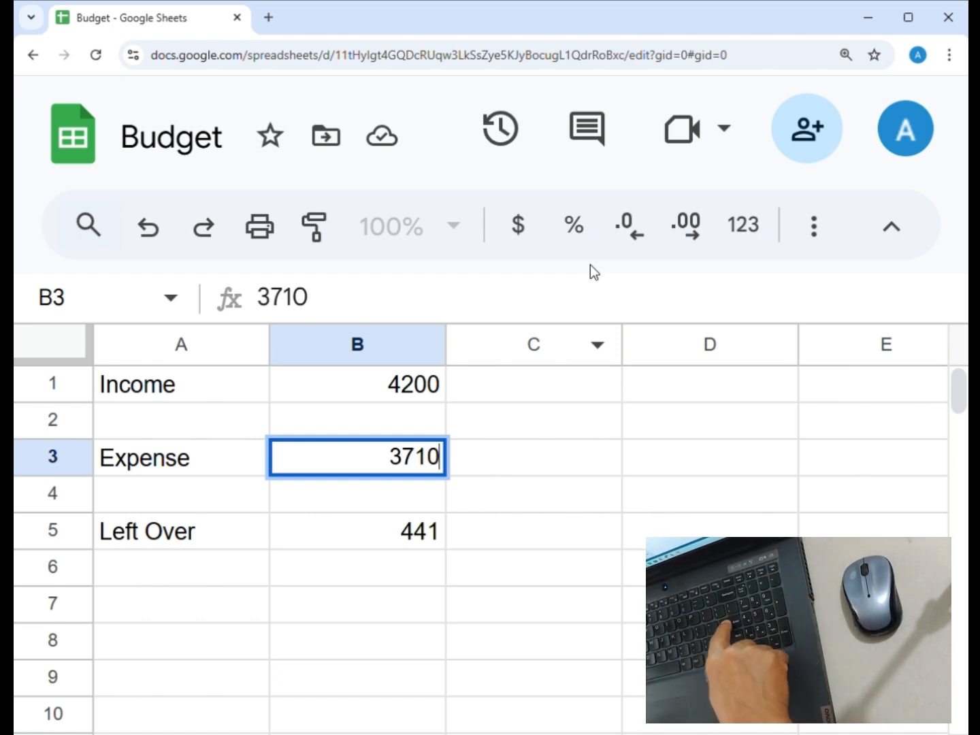
{"action": "key", "text": "Return"}
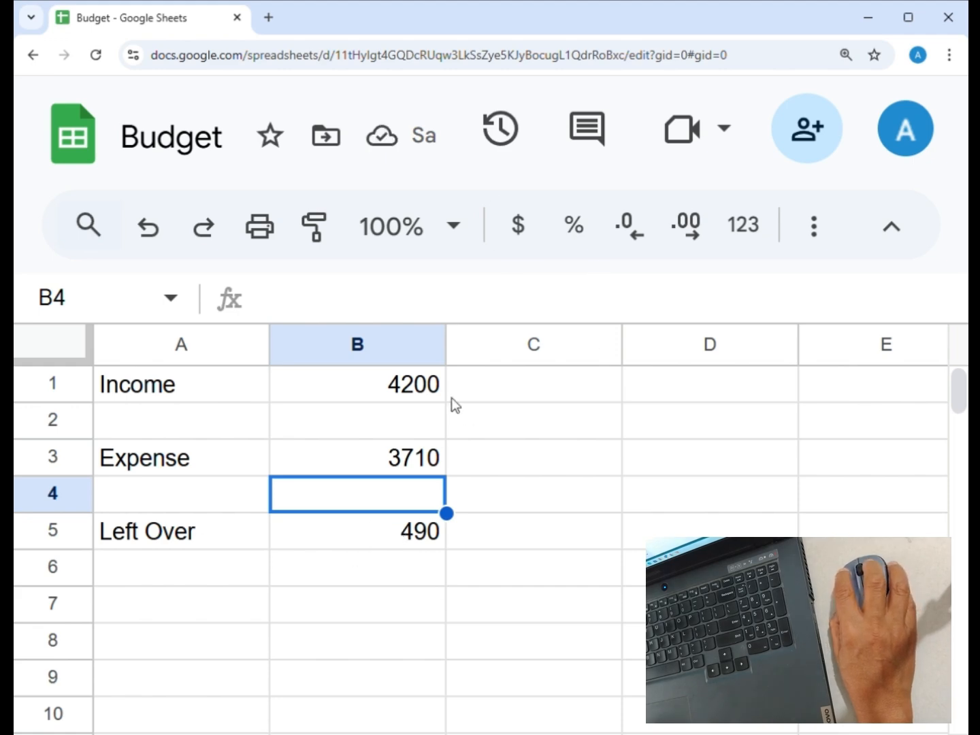
Step: Change the Income amount in cell B1 to 4516
{"action": "left_click", "coordinate": [398, 384]}
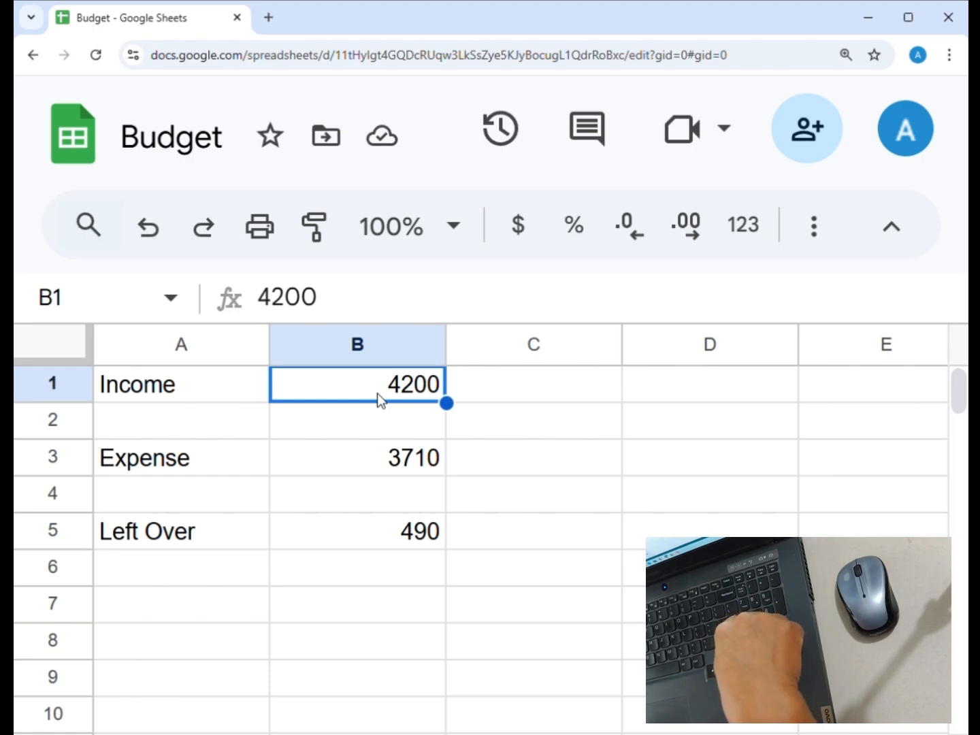
{"action": "type", "text": "4"}
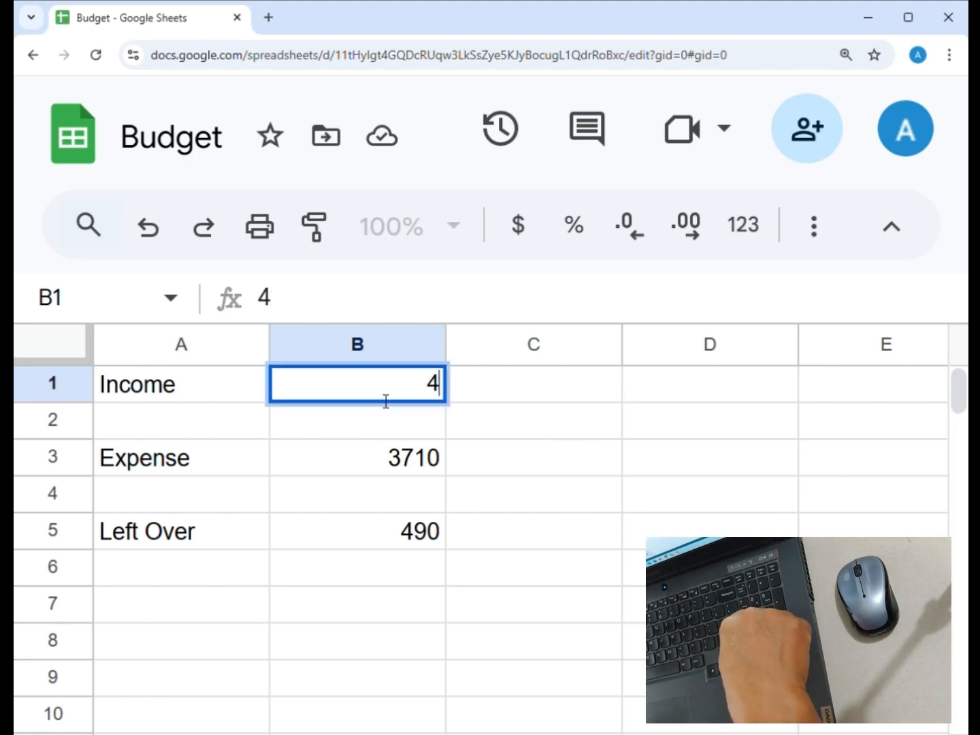
{"action": "type", "text": "516"}
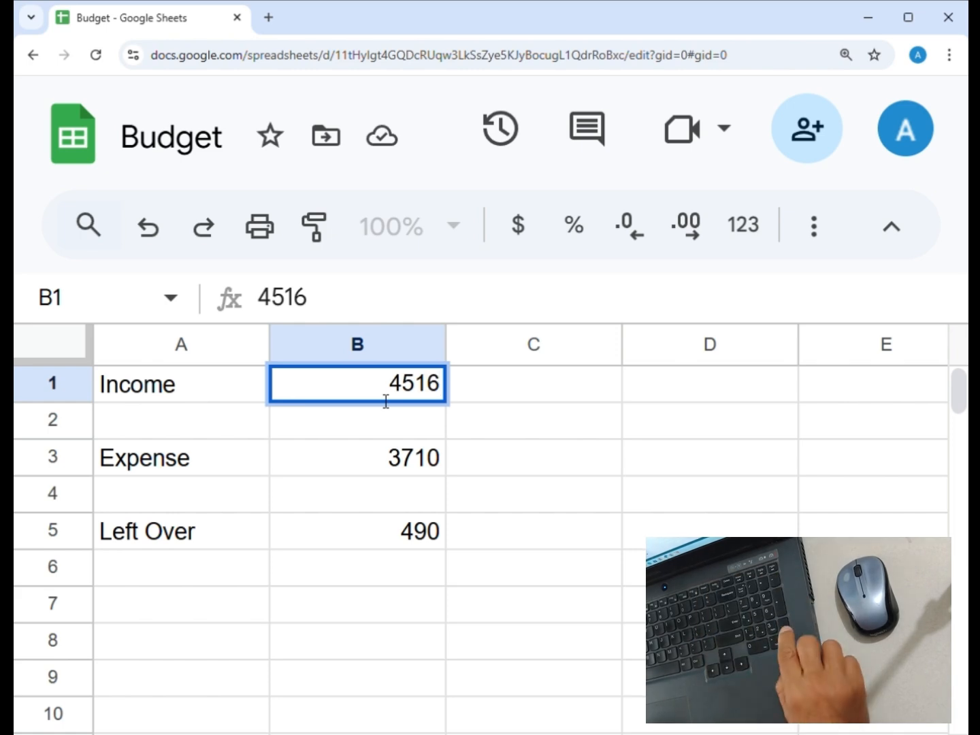
{"action": "key", "text": "Return"}
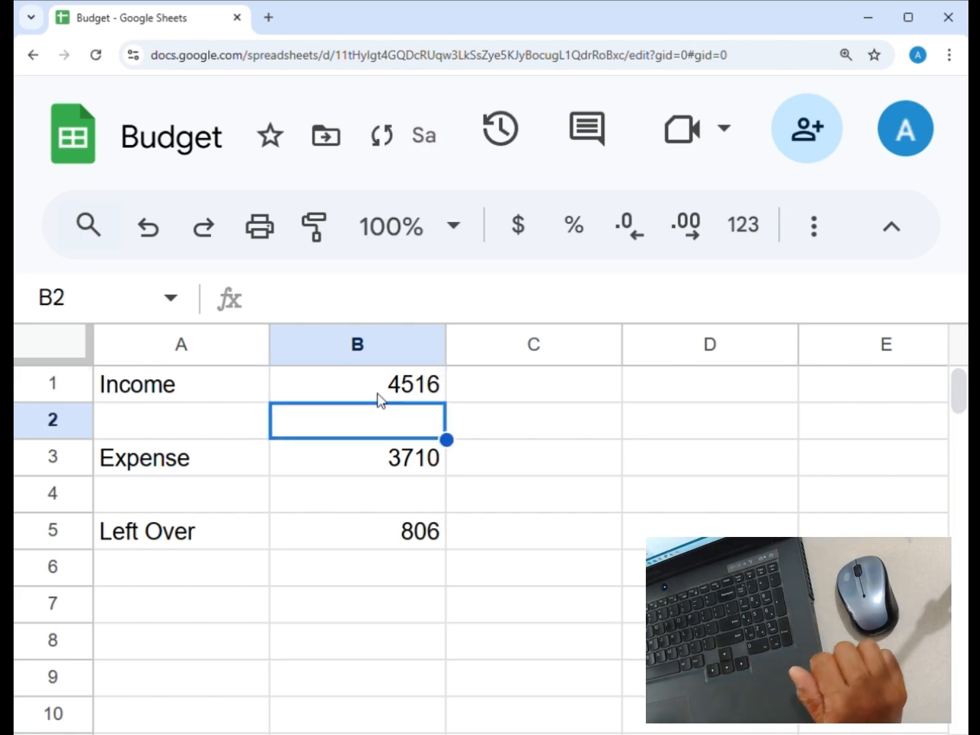
Step: Review the Left Over formula in cell B5 and the Income and Expense cells it references, B1 and B3
{"action": "left_click", "coordinate": [343, 545]}
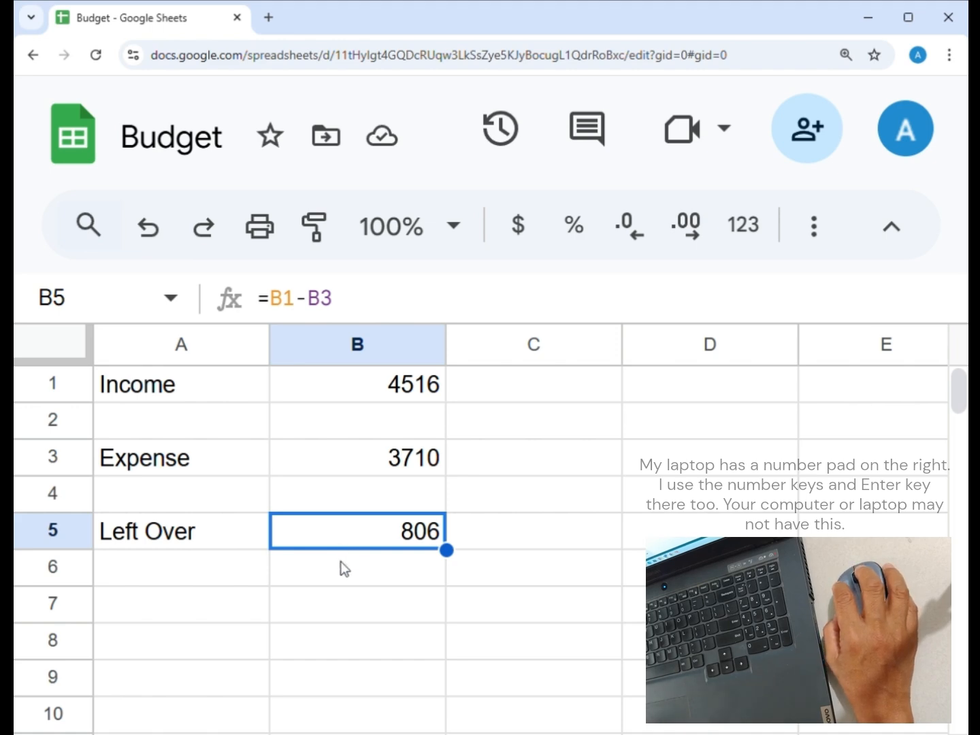
{"action": "left_click", "coordinate": [346, 385]}
{"action": "left_click", "coordinate": [352, 462]}
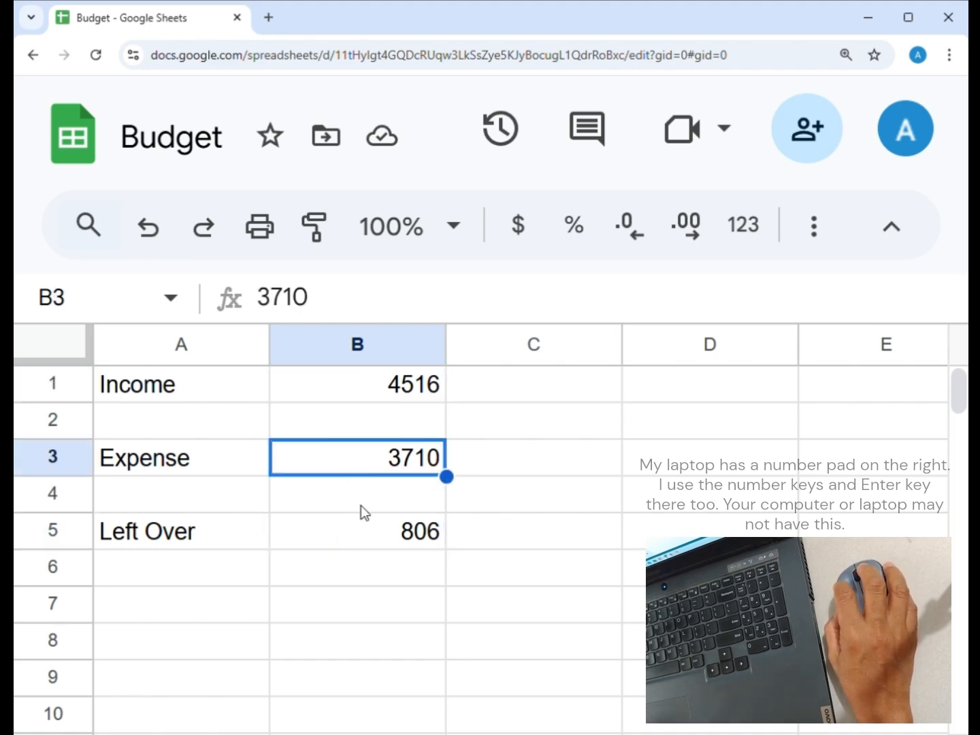